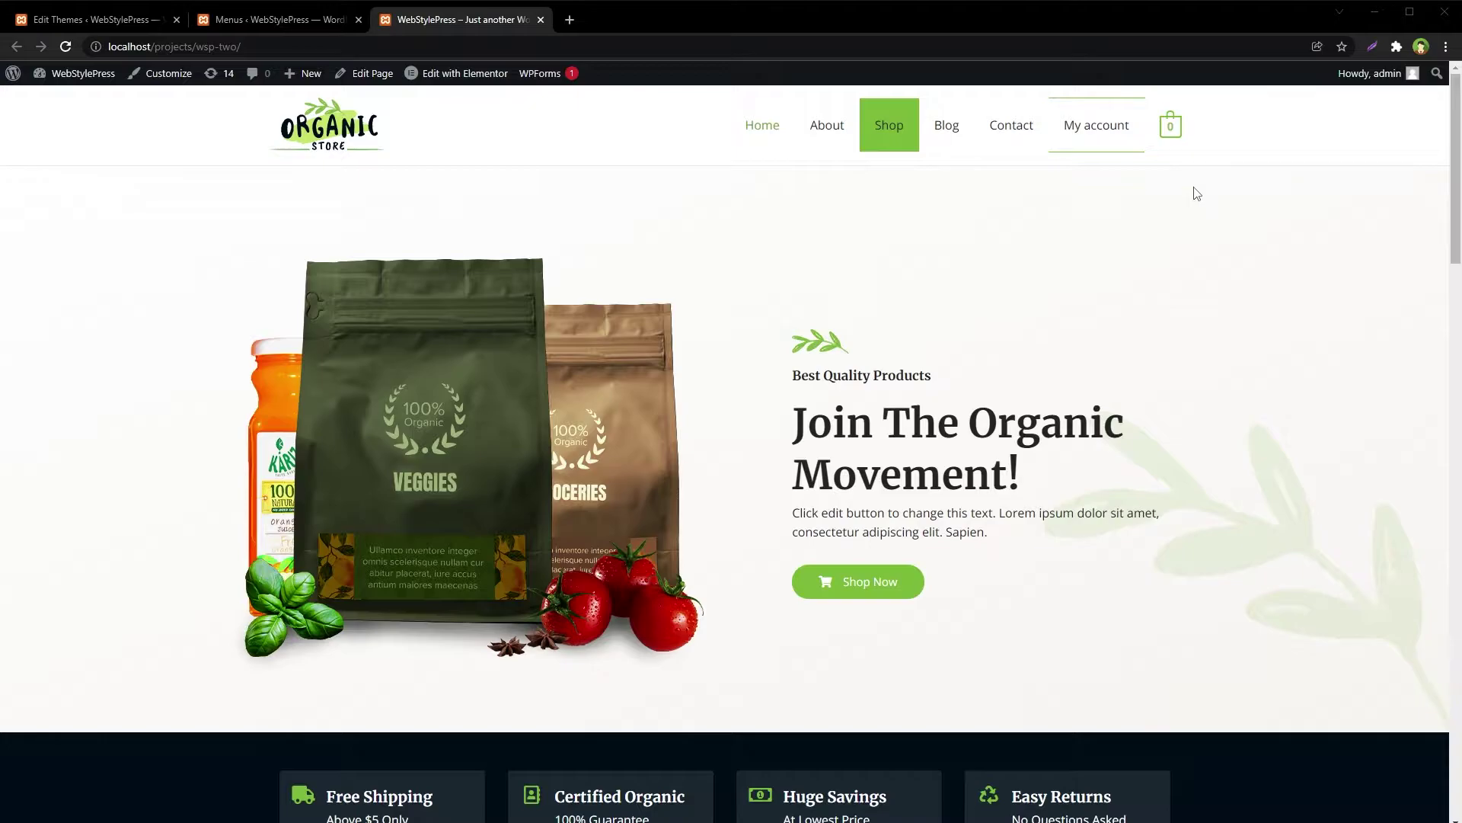
# Reload the storefront to see the plain Home-to-My account menu, then go back to Appearance > Menus.
pyautogui.press('F5')
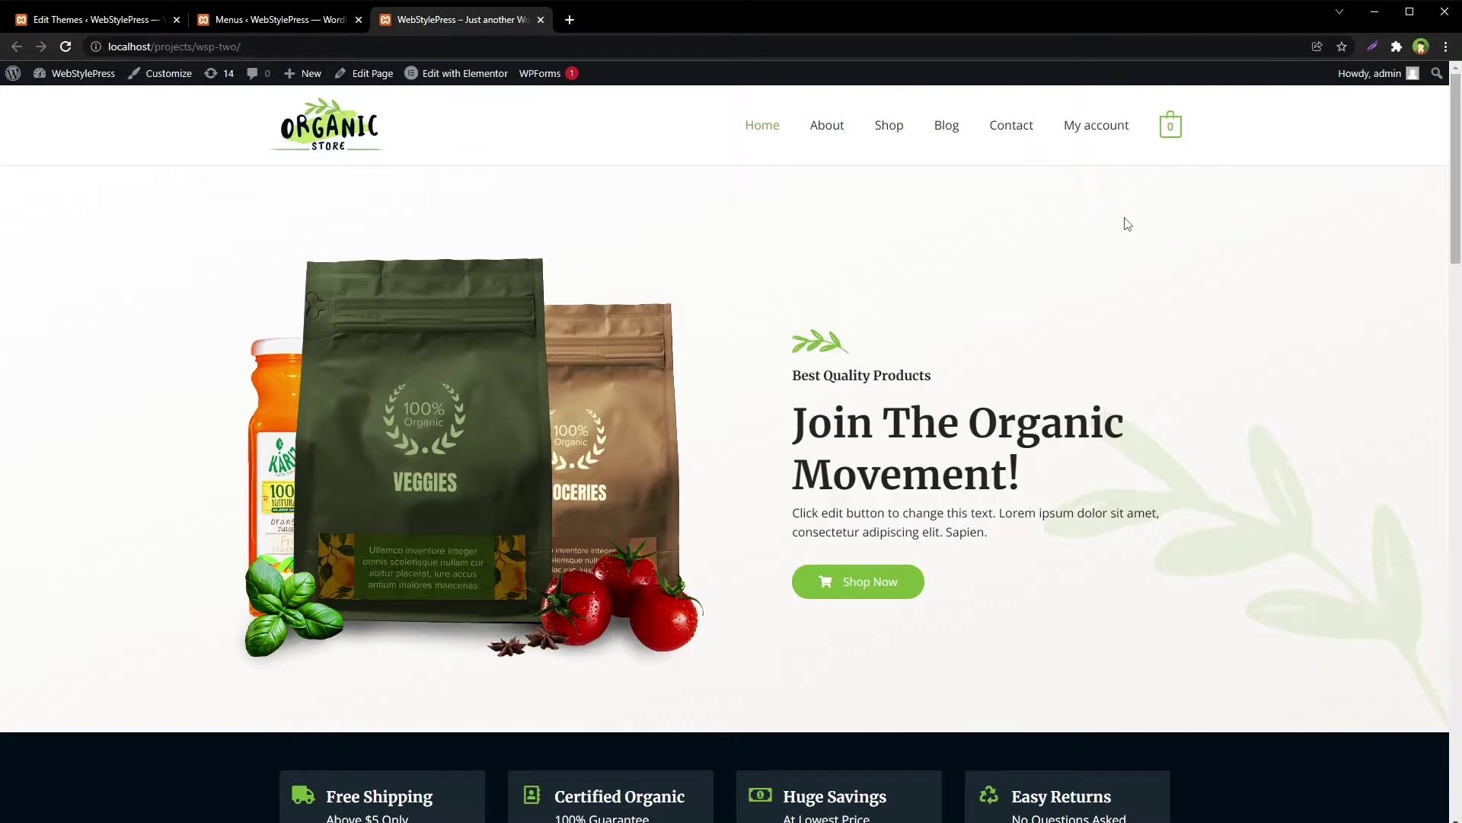
pyautogui.click(305, 21)
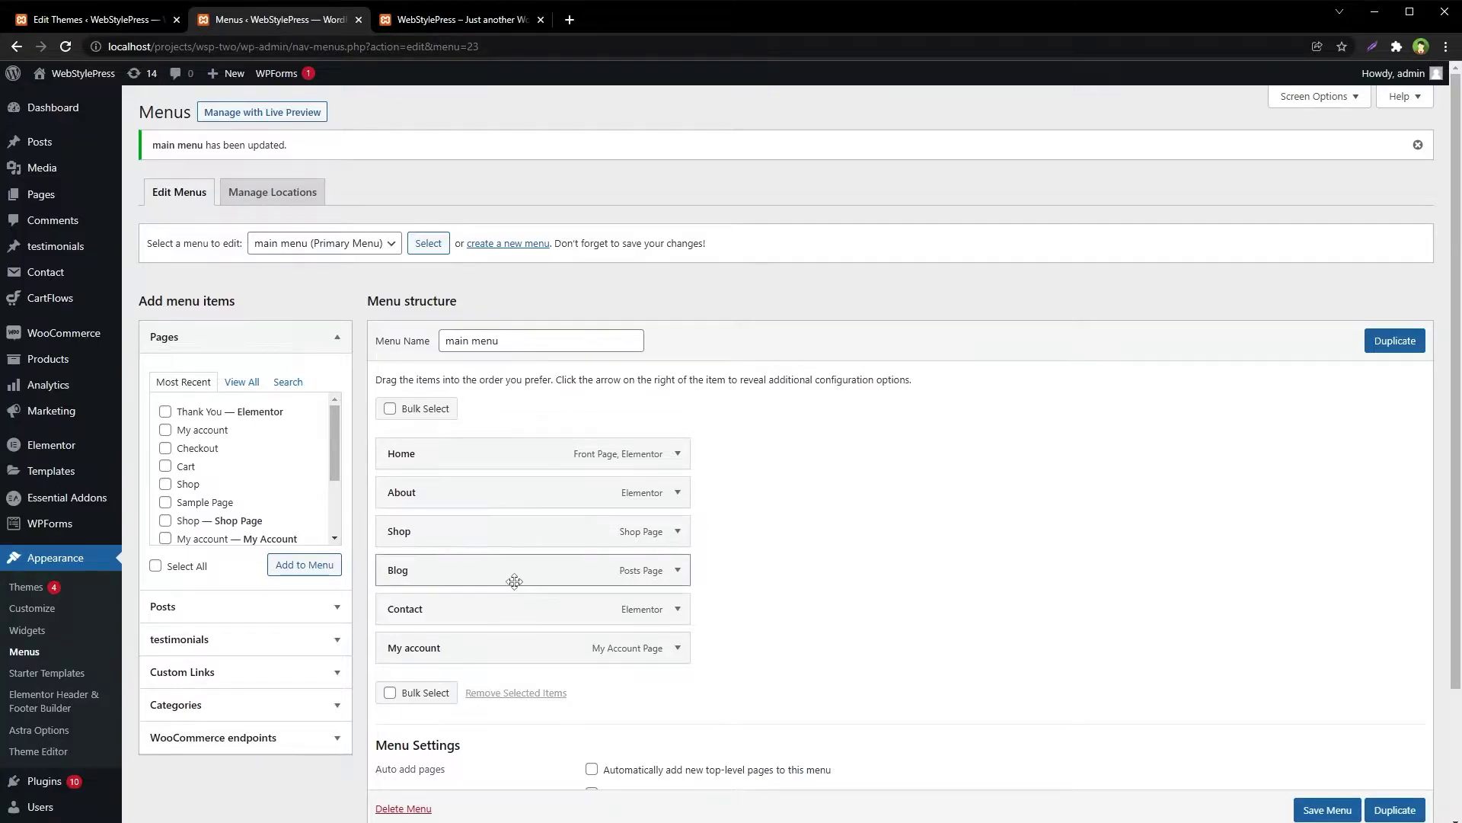
# Expand the Shop and My account menu items, then reload the Menus page.
pyautogui.scroll(-2, 865, 532)
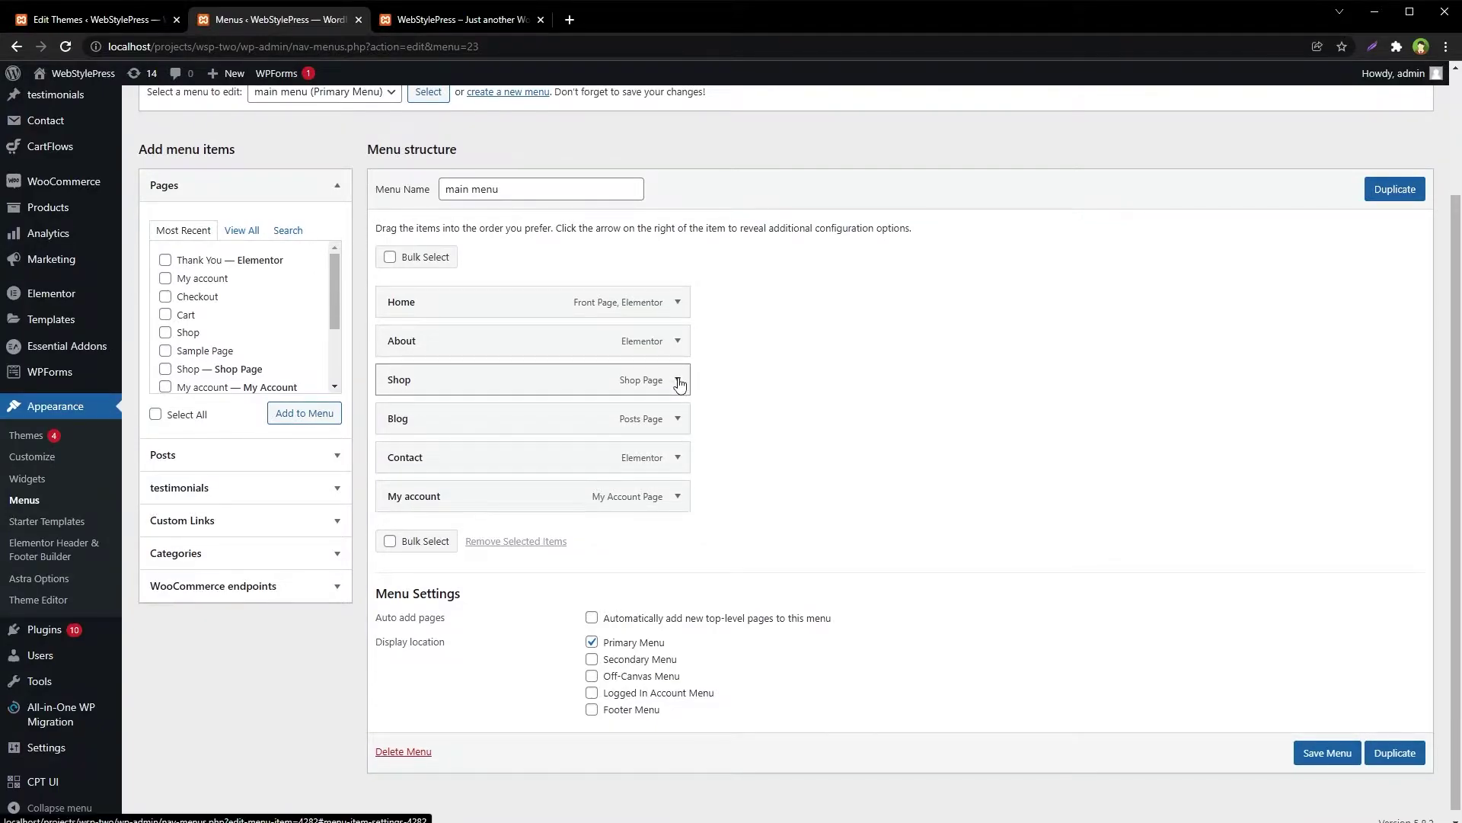
pyautogui.click(678, 380)
pyautogui.click(679, 641)
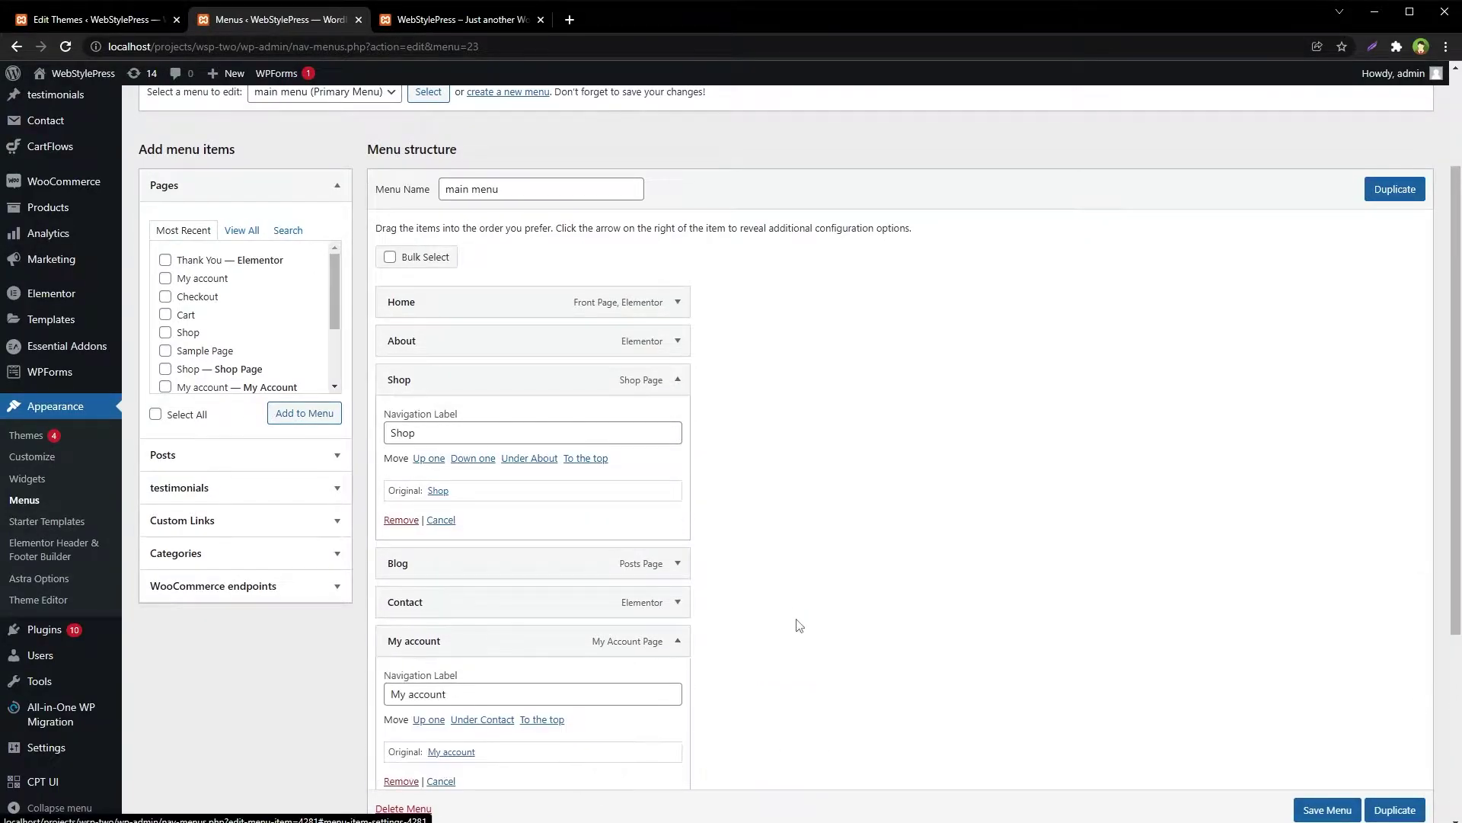
pyautogui.scroll(-2, 816, 546)
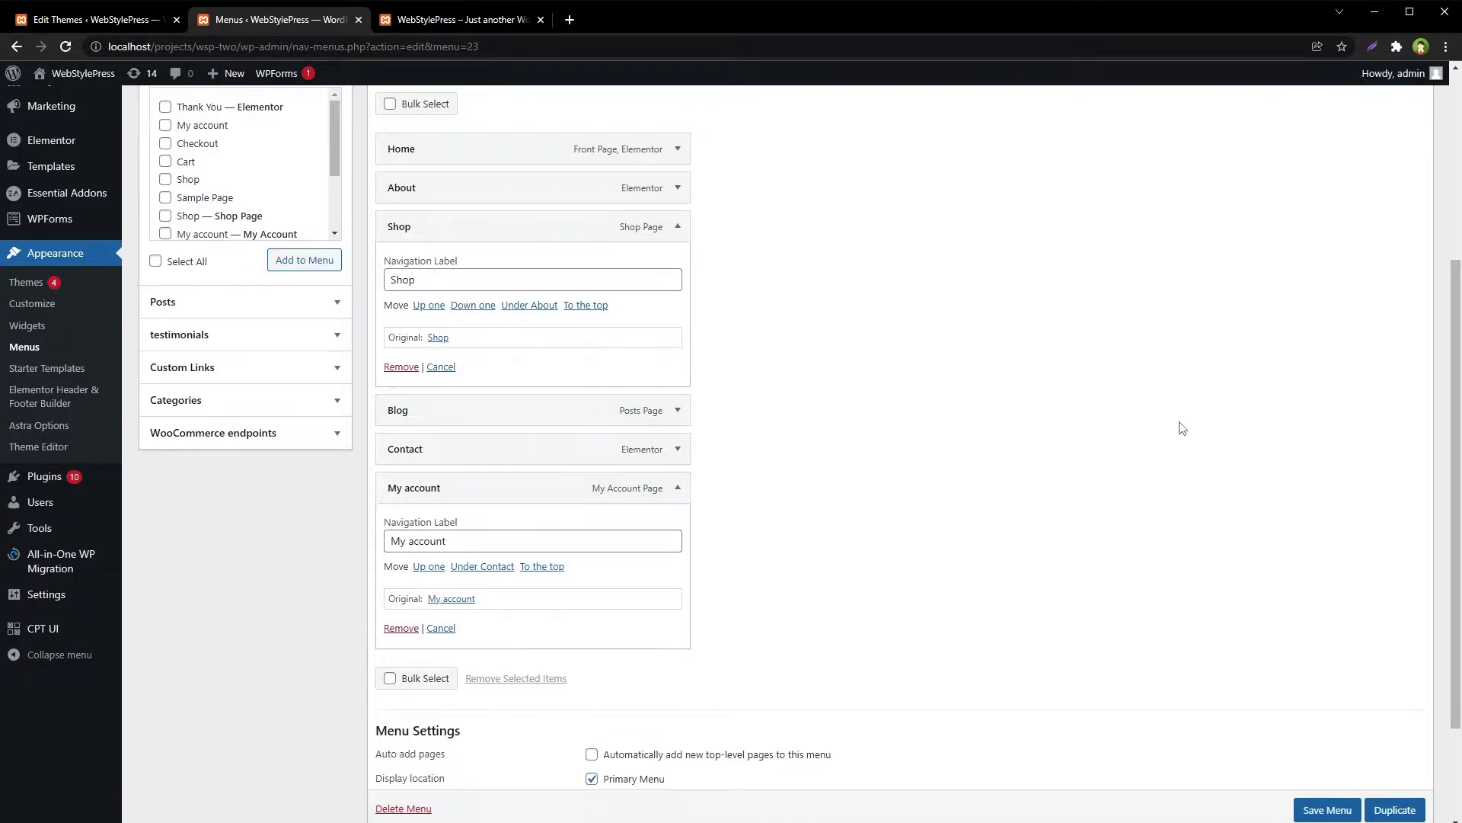
pyautogui.press('Return')
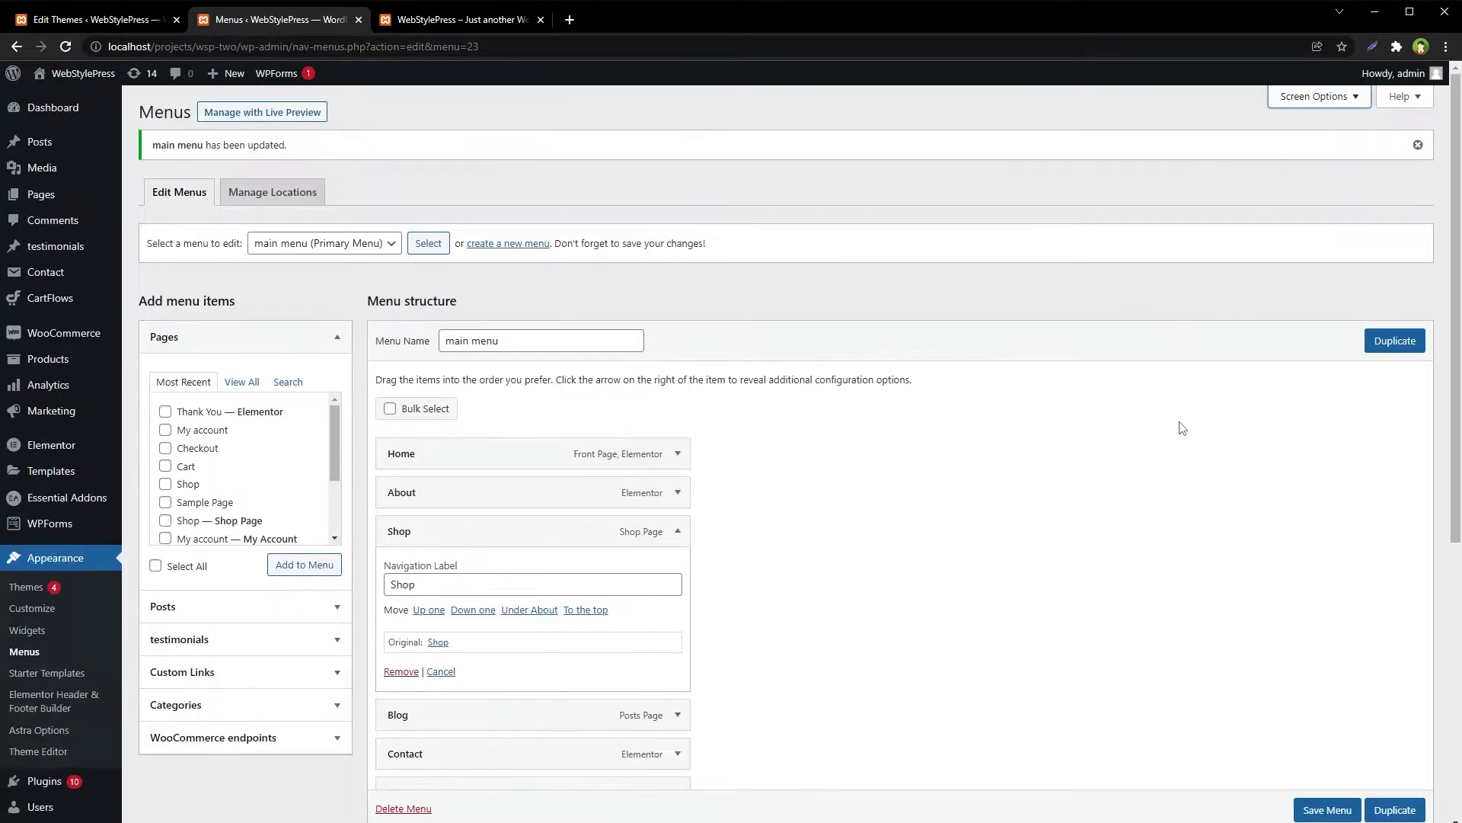
# Turn on the CSS Classes field in the menu Screen Options and zoom in.
pyautogui.click(1316, 98)
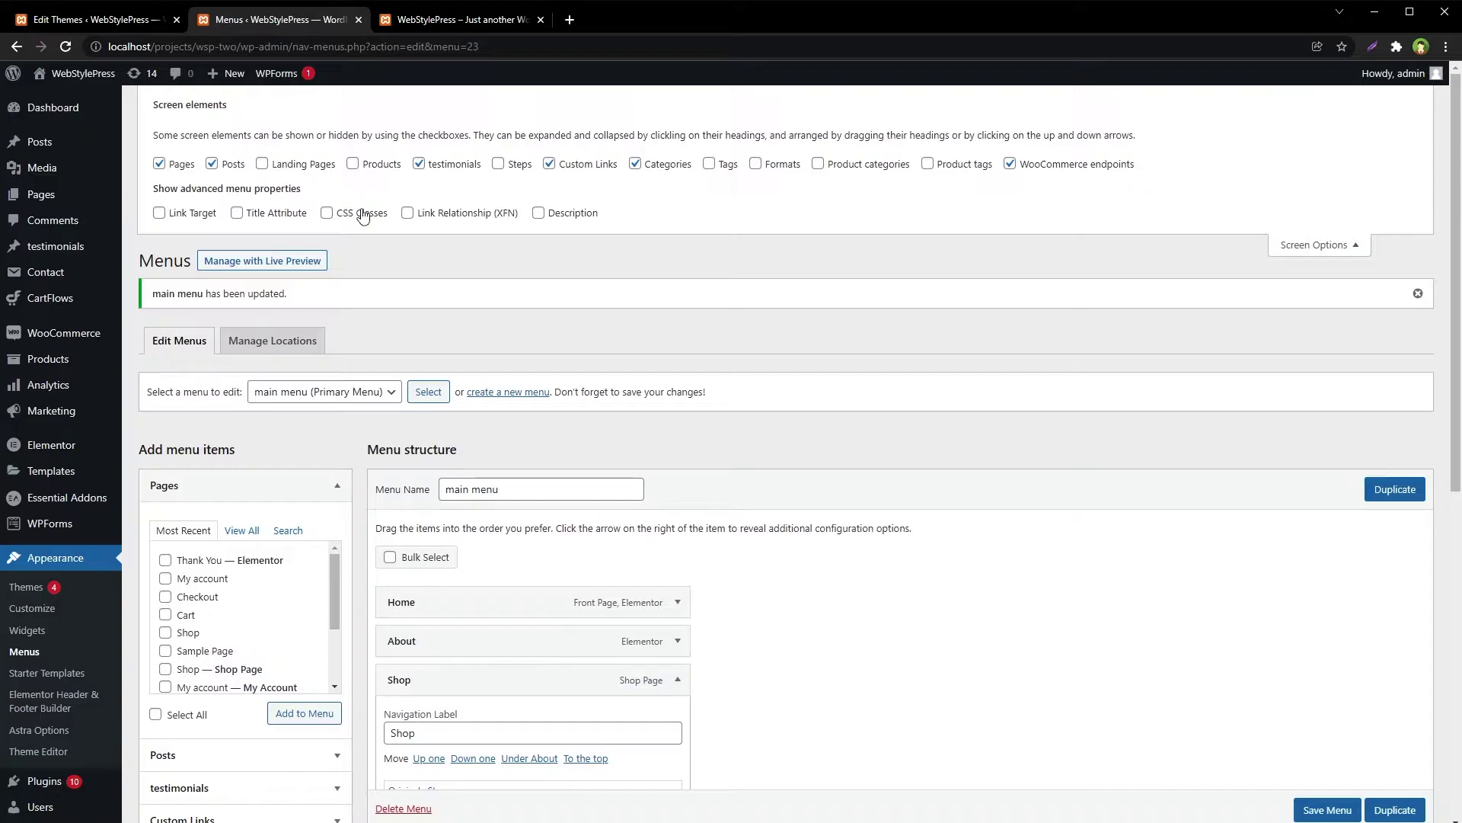
pyautogui.click(363, 214)
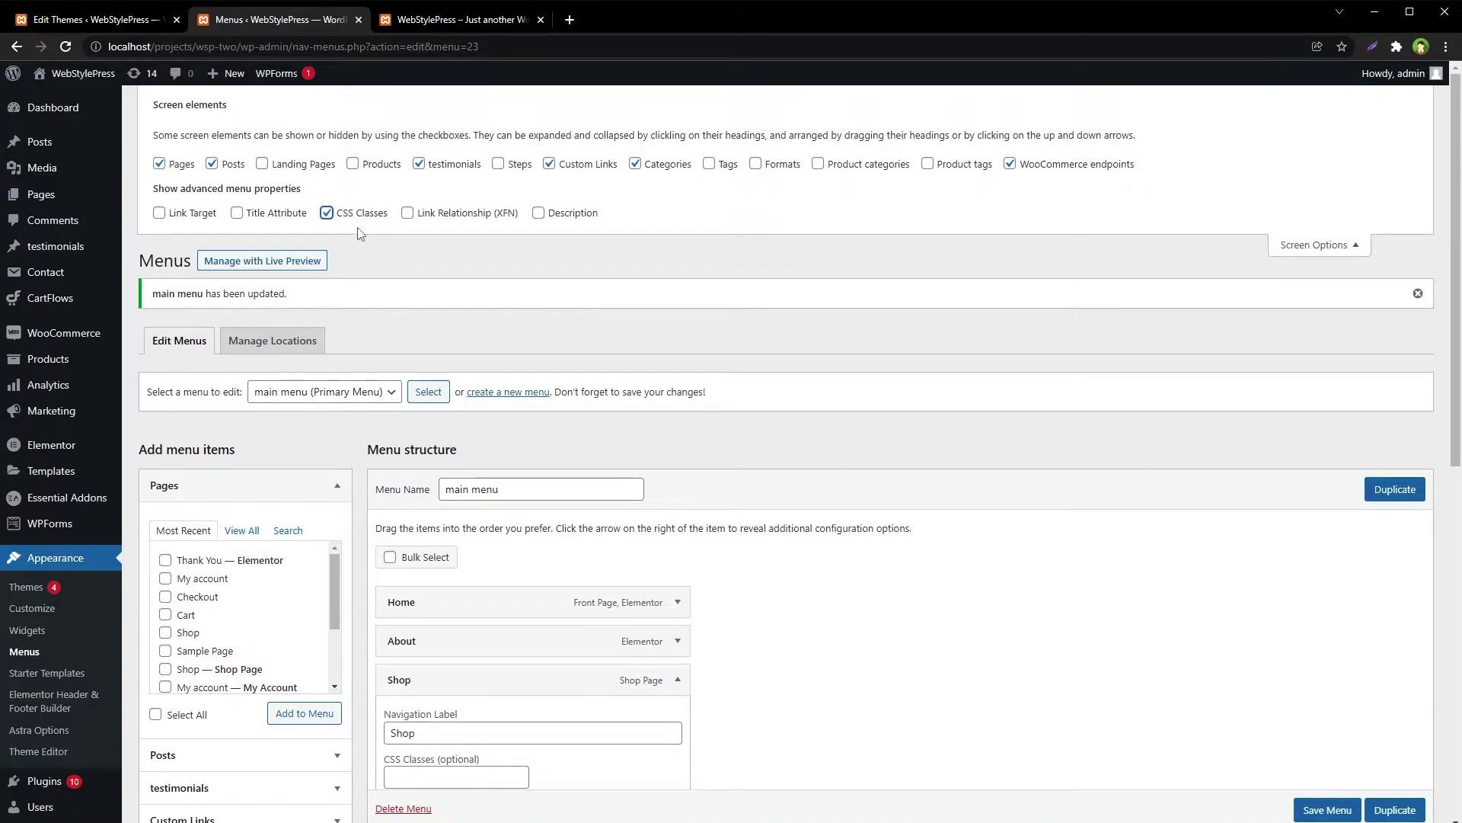
pyautogui.hotkey('ctrl', '+')
pyautogui.hotkey('ctrl', '+')
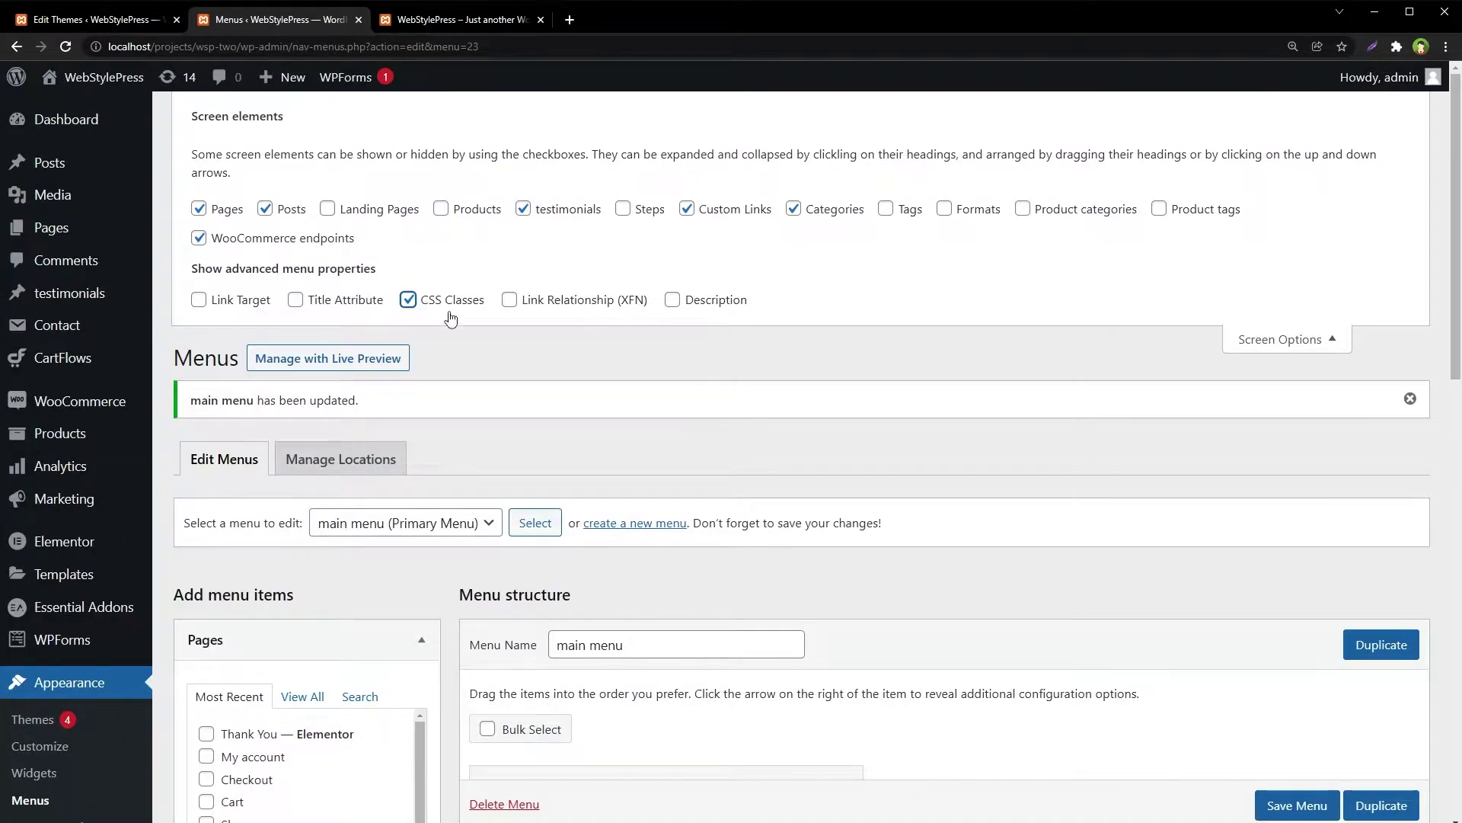
pyautogui.scroll(-6, 935, 495)
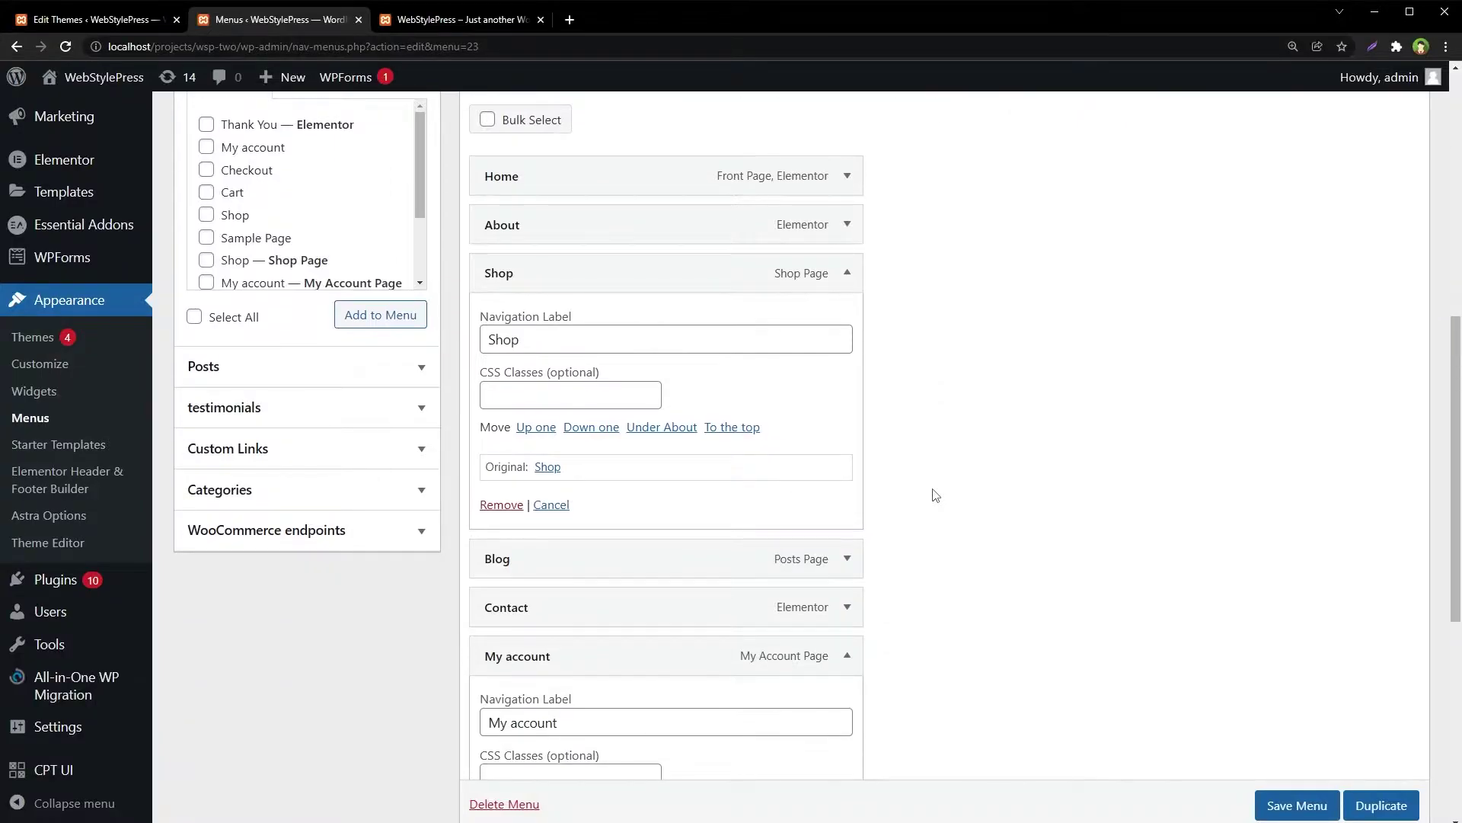
# Give the Shop menu item the CSS class btn-1.
pyautogui.click(566, 398)
pyautogui.write('btn-1')
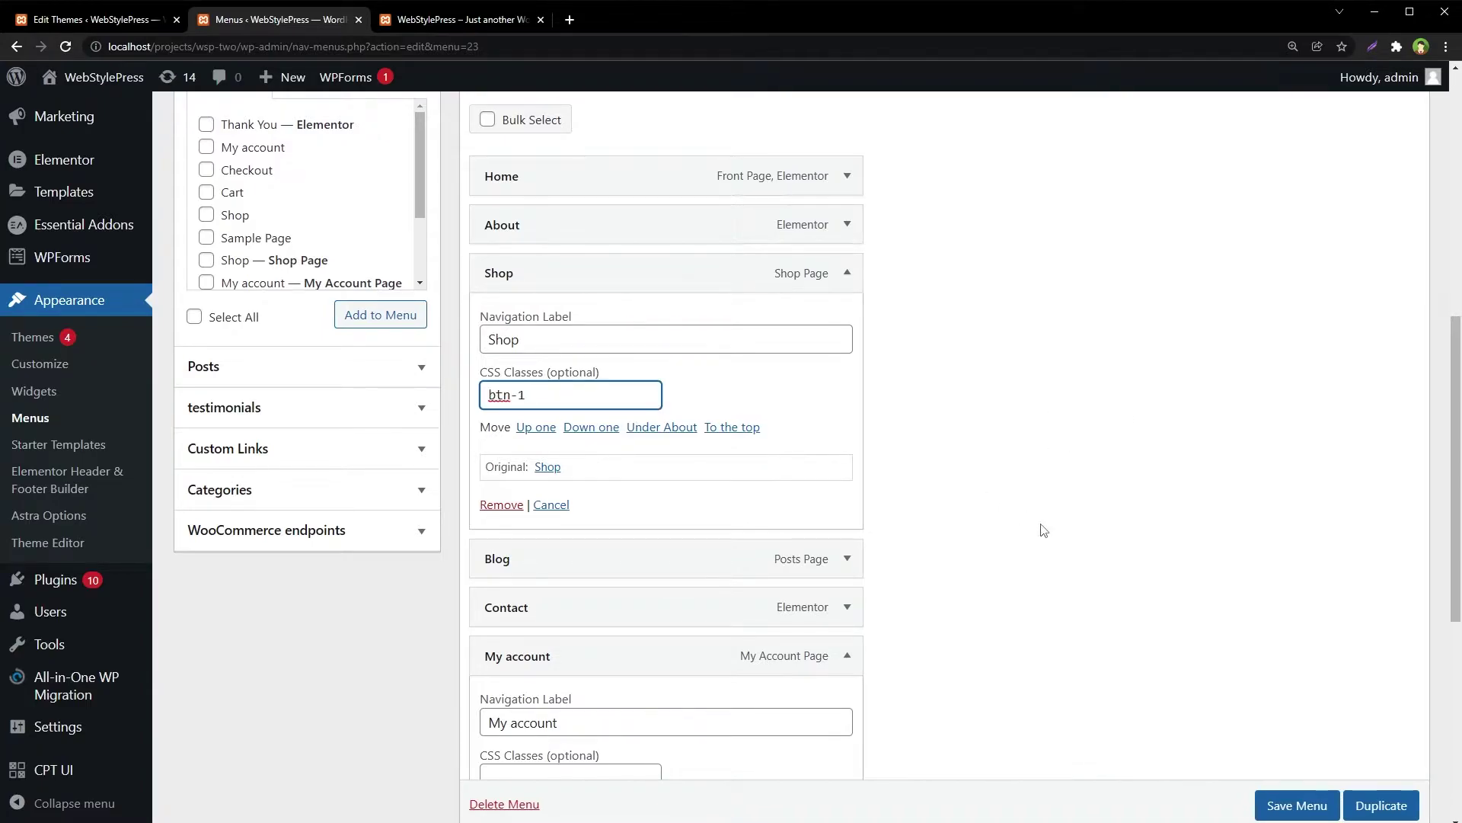
pyautogui.moveTo(525, 394); pyautogui.dragTo(487, 392)
pyautogui.hotkey('ctrl', 'c')
pyautogui.click(818, 454)
pyautogui.scroll(-5, 1022, 476)
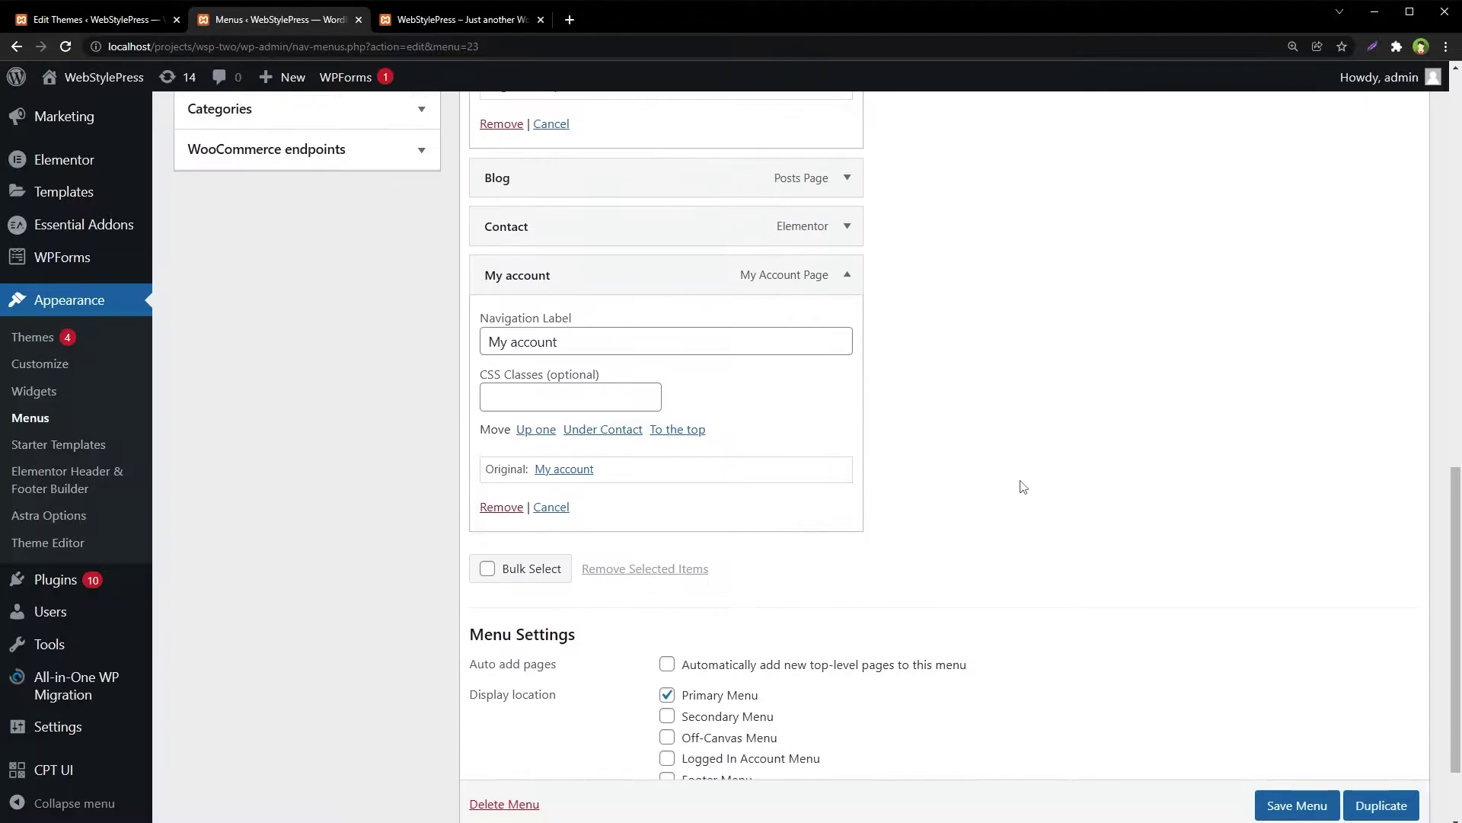
# Give My account the CSS class btn-2 and save the menu.
pyautogui.click(569, 387)
pyautogui.hotkey('ctrl', 'v')
pyautogui.hotkey('shift', 'Left')
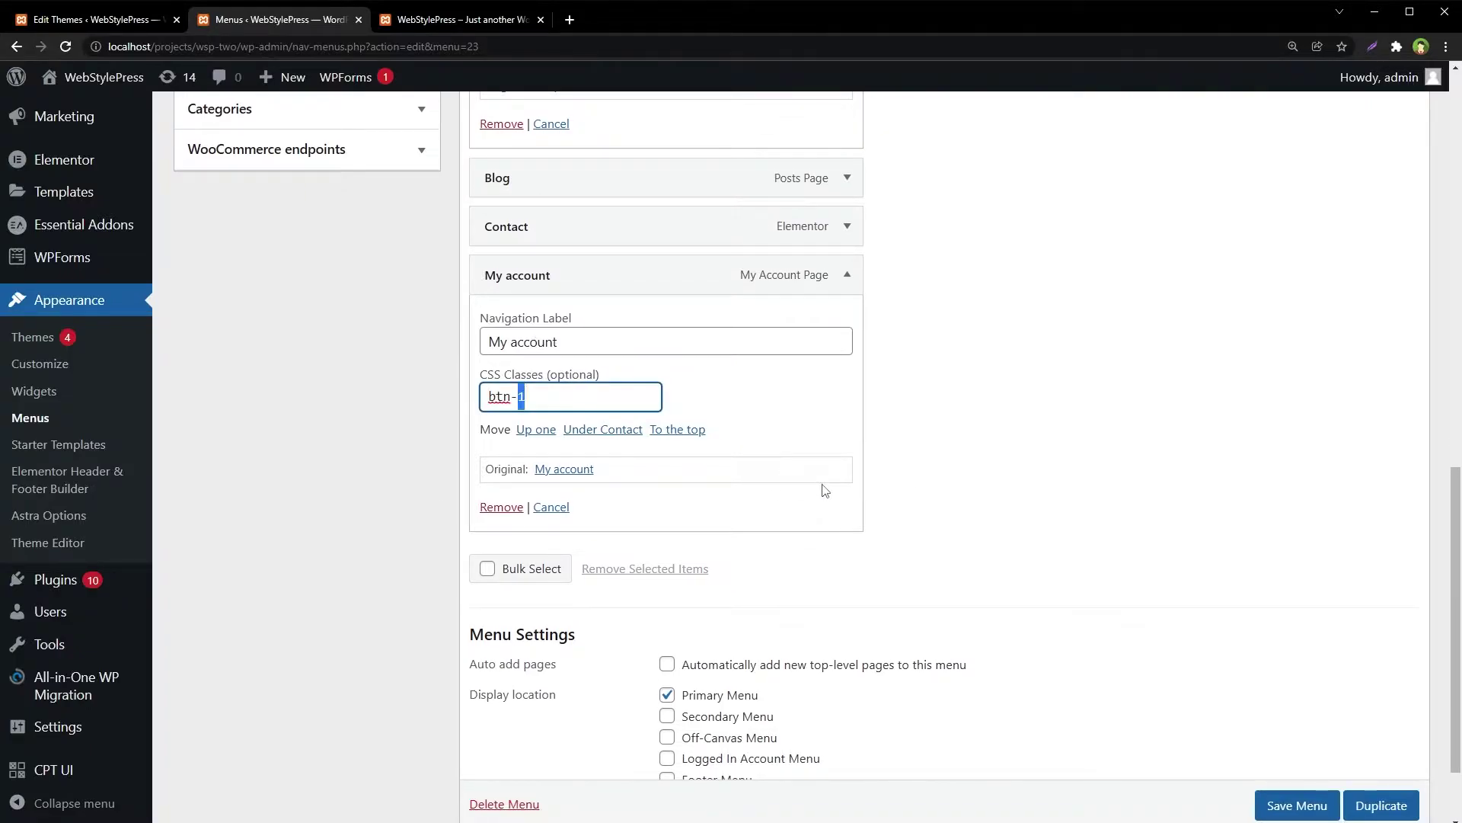
pyautogui.write('2')
pyautogui.click(1239, 708)
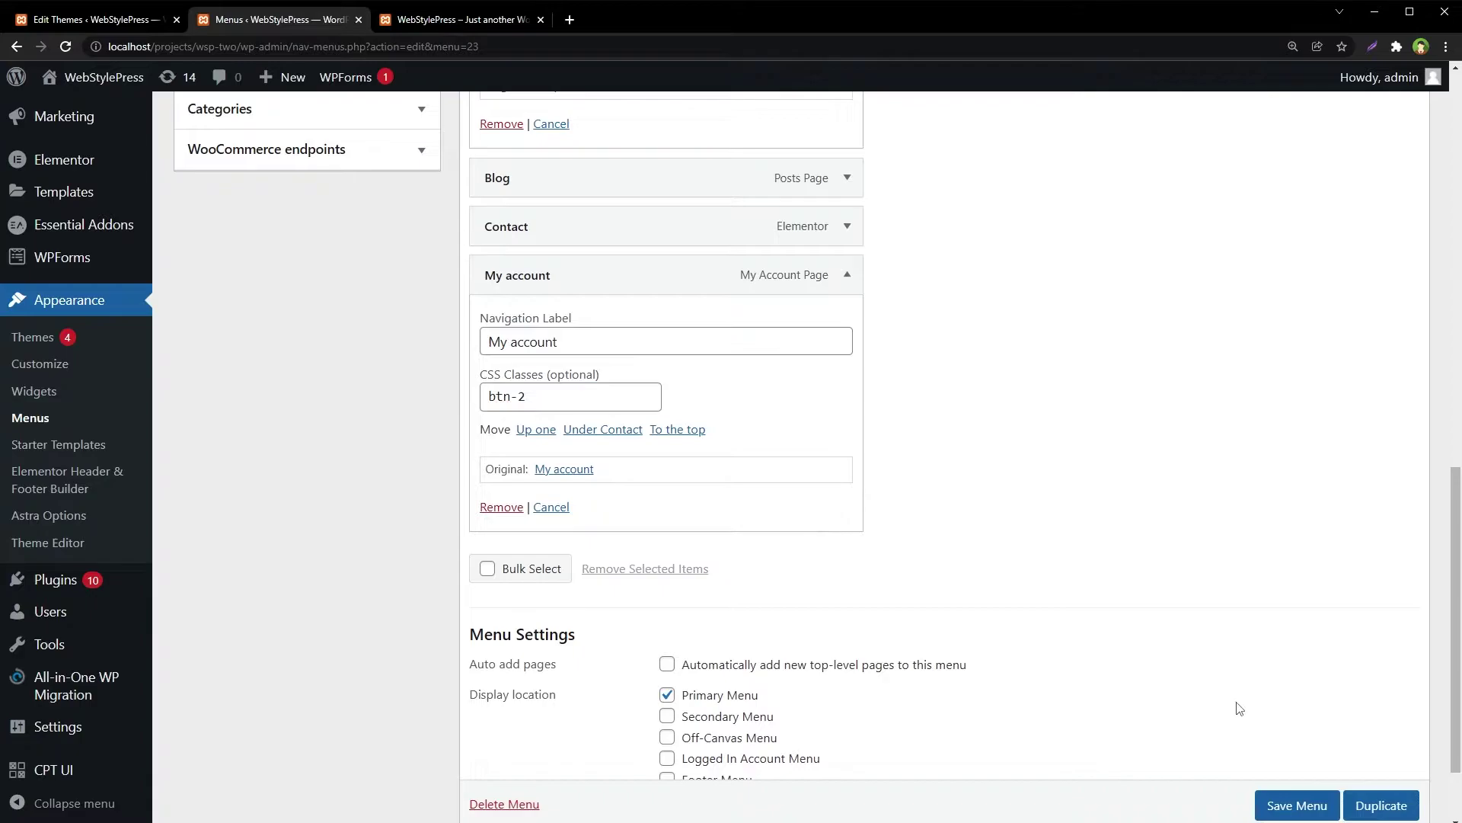
pyautogui.click(1296, 805)
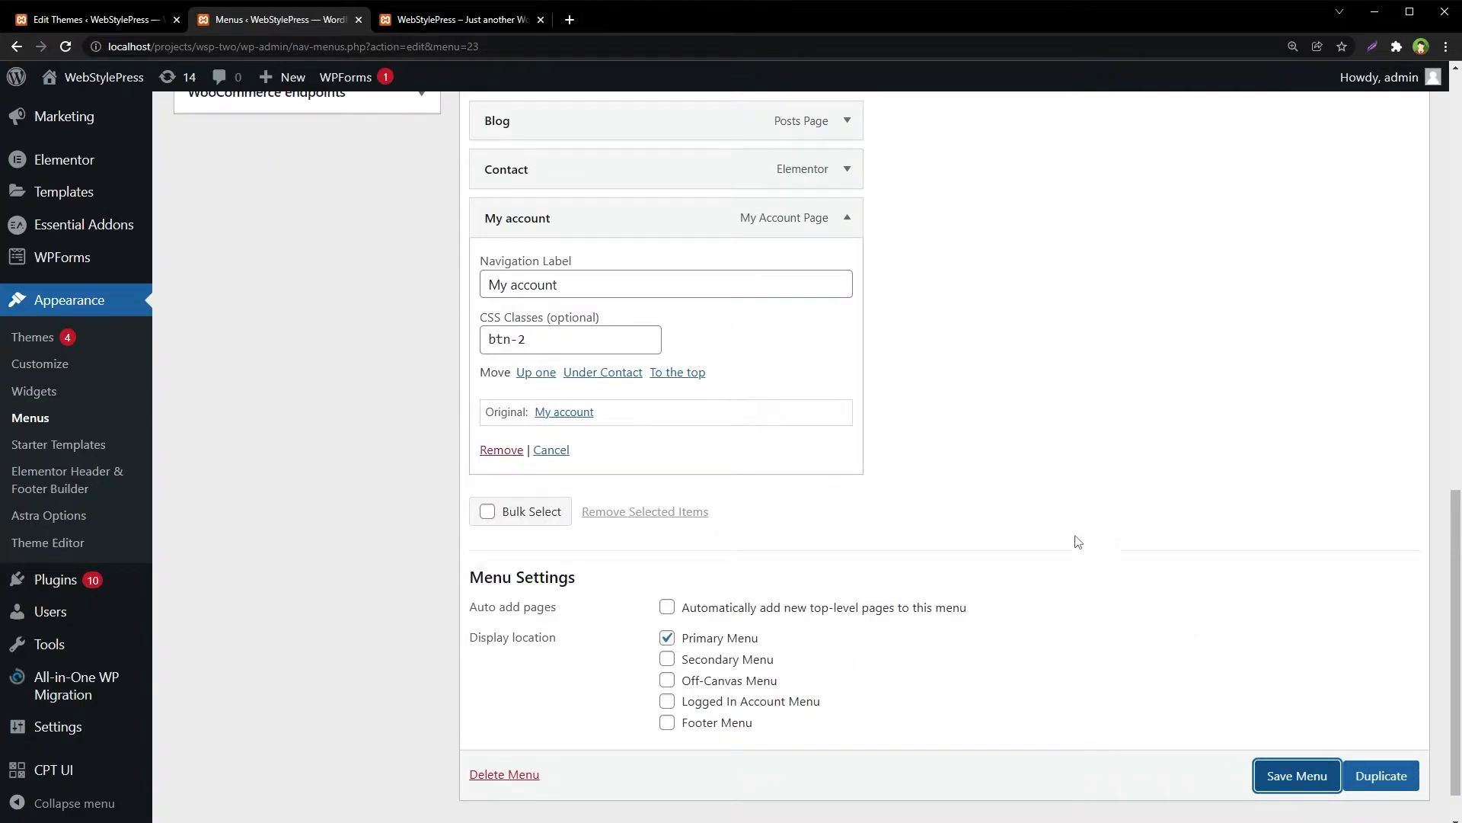
# Expand Shop and My account to confirm the saved btn-1 and btn-2 classes.
pyautogui.scroll(-4, 1066, 494)
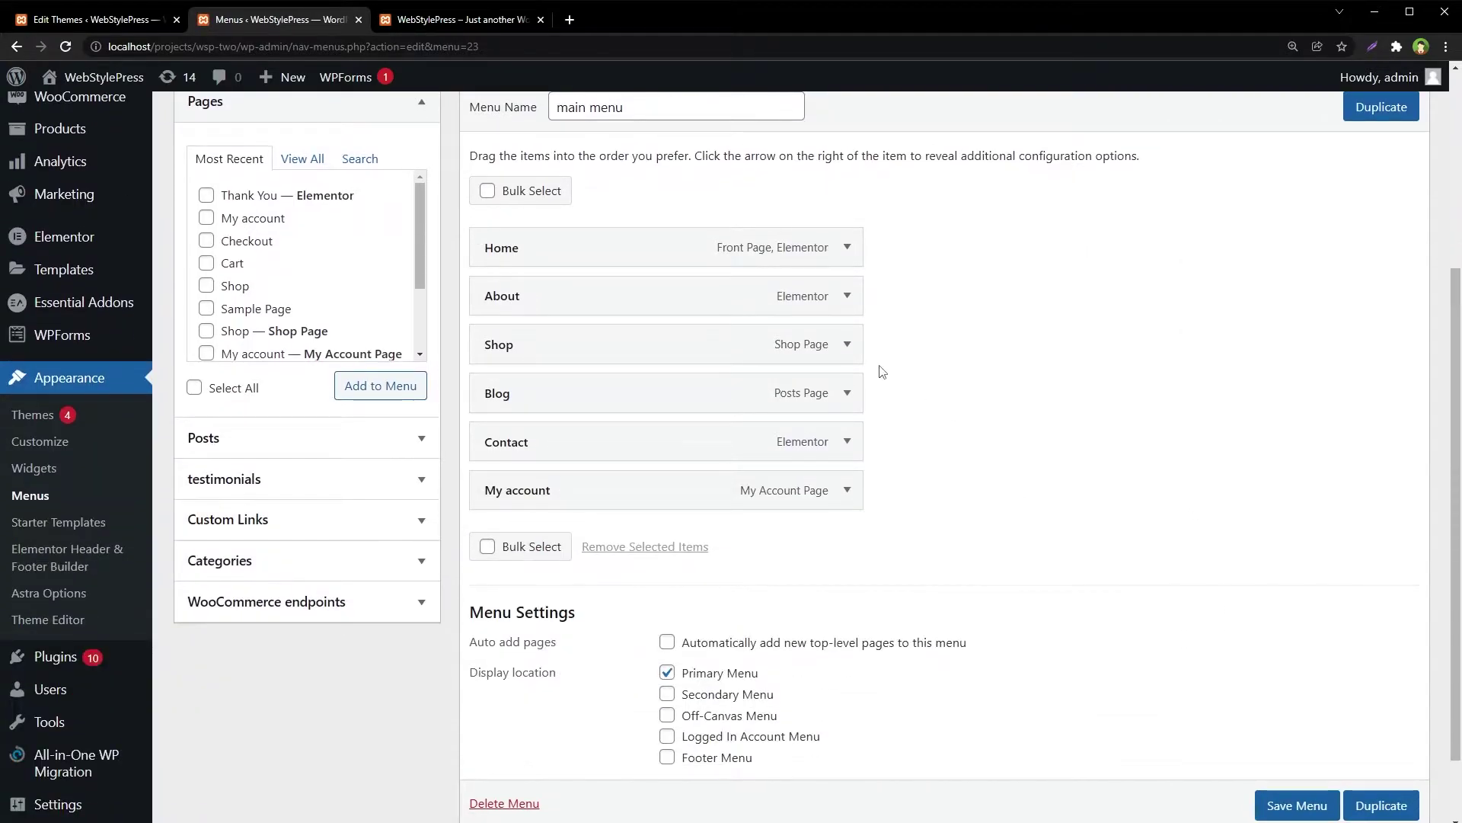
pyautogui.click(847, 345)
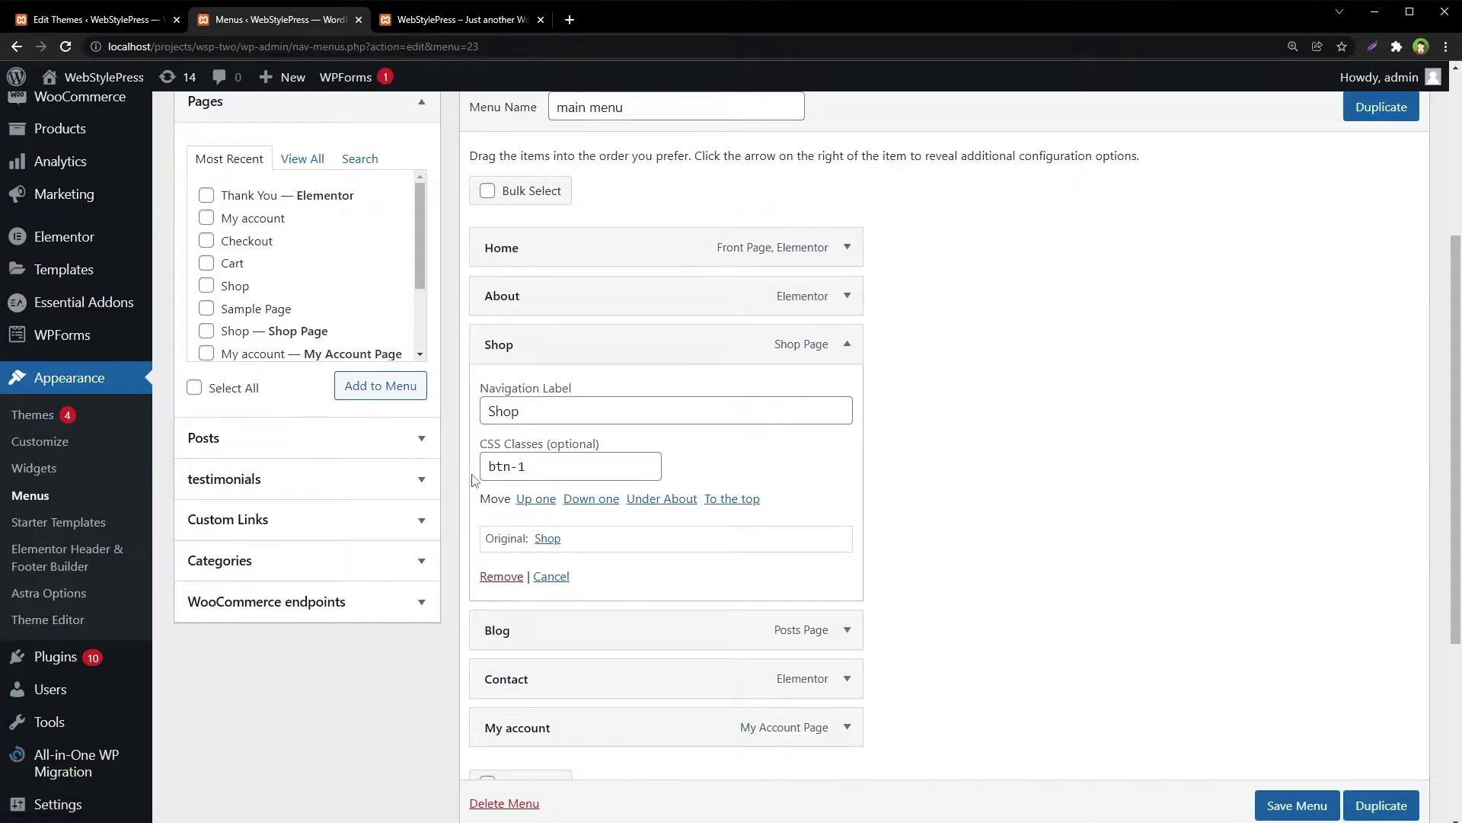
pyautogui.scroll(-4, 952, 549)
pyautogui.click(847, 422)
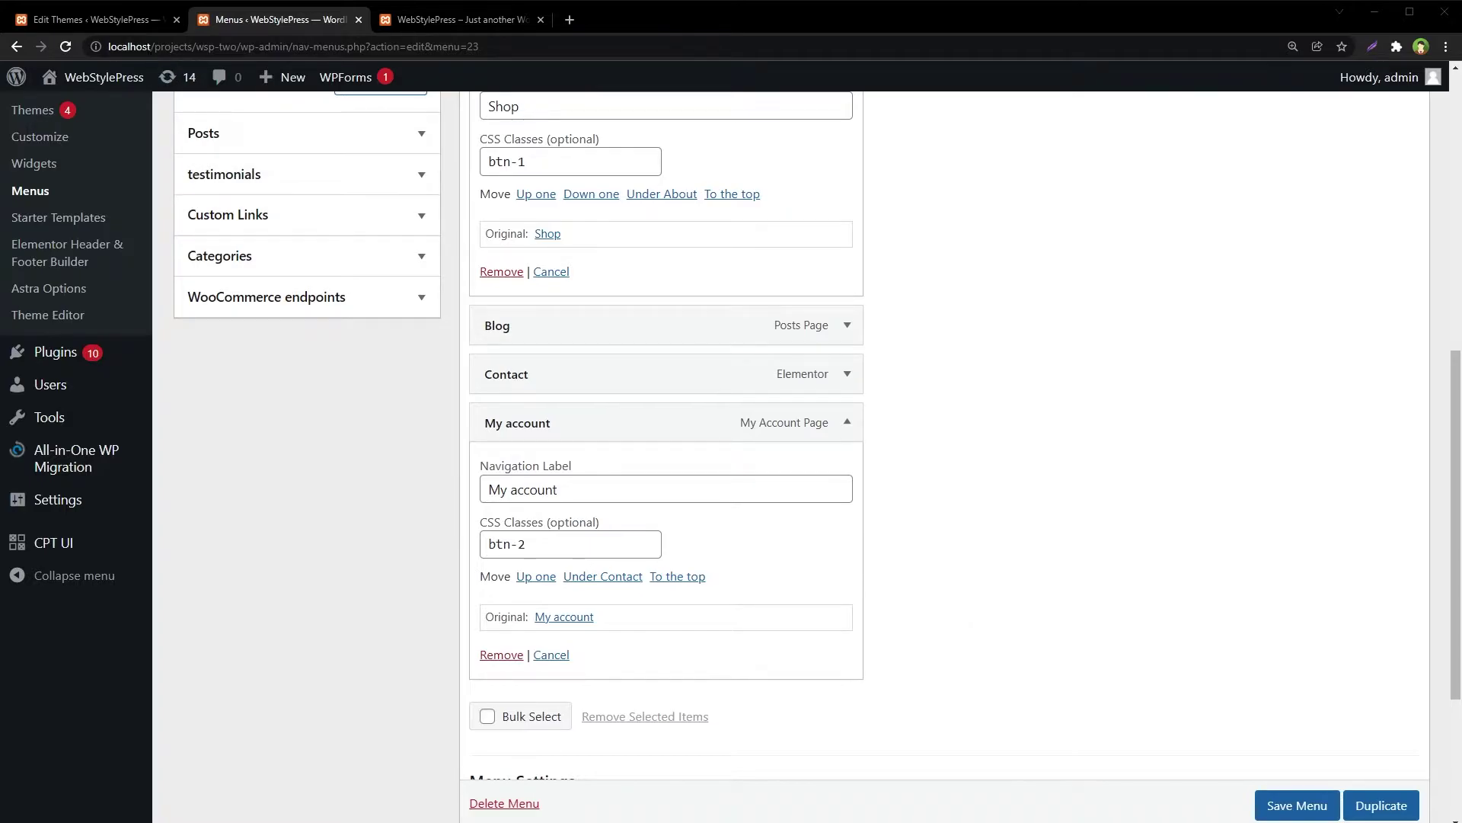
# Paste the .btn-1 and .btn-2 button rules at the end of Astra's frontend.min.css.
pyautogui.click(128, 22)
pyautogui.click(879, 352)
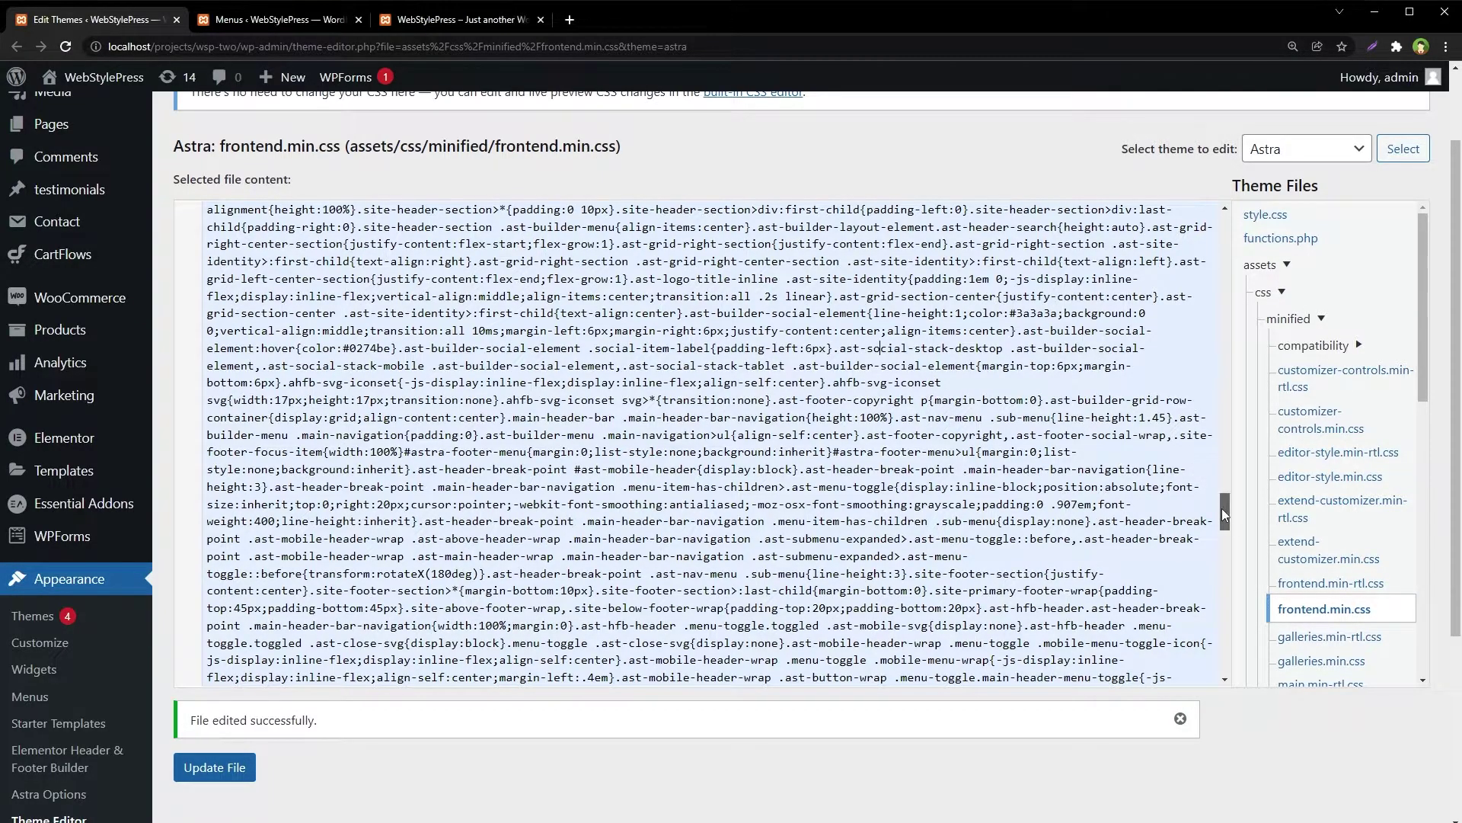
pyautogui.moveTo(1224, 510); pyautogui.dragTo(1224, 655)
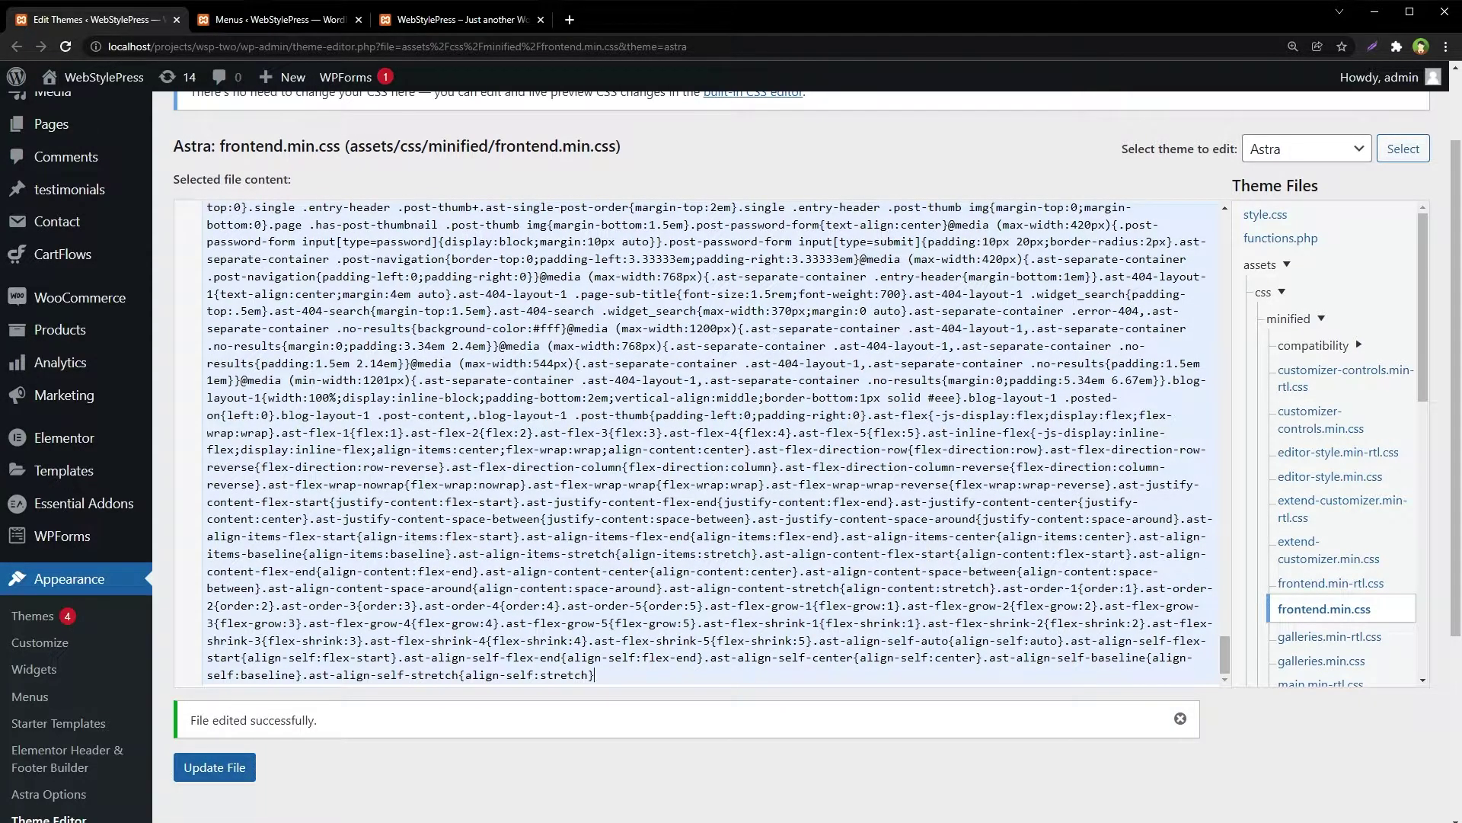
pyautogui.press('Return')
pyautogui.press('Return')
pyautogui.press('Return')
pyautogui.press('Return')
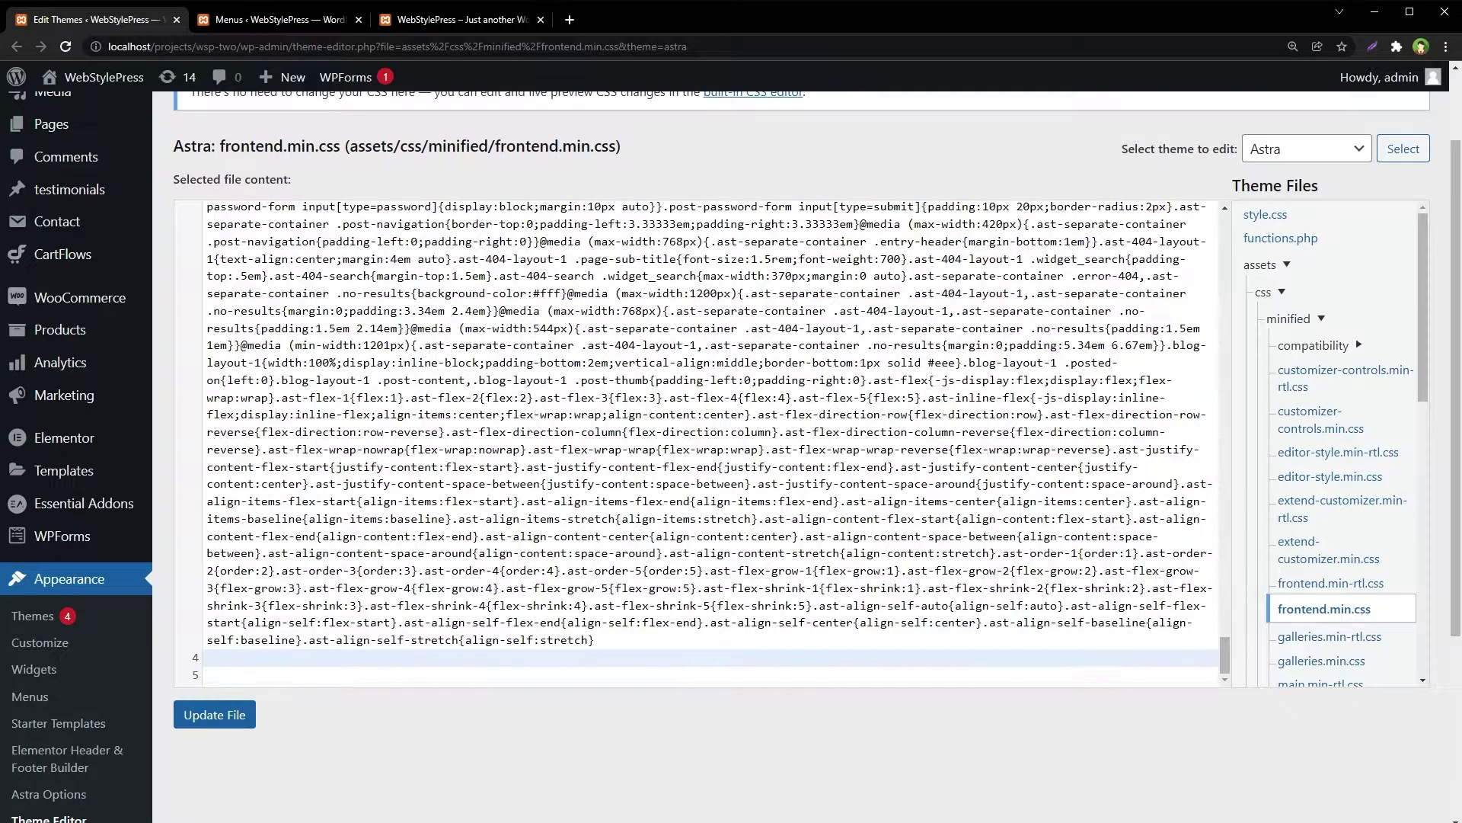
pyautogui.press('Up')
pyautogui.press('Up')
pyautogui.write('.btn-1{background-color:#8bc34a;} .btn-1:hover a{color:#000;} .btn-2{border-bottom:1px solid #8bc34a;border-top:1px solid #8bc34a;}')
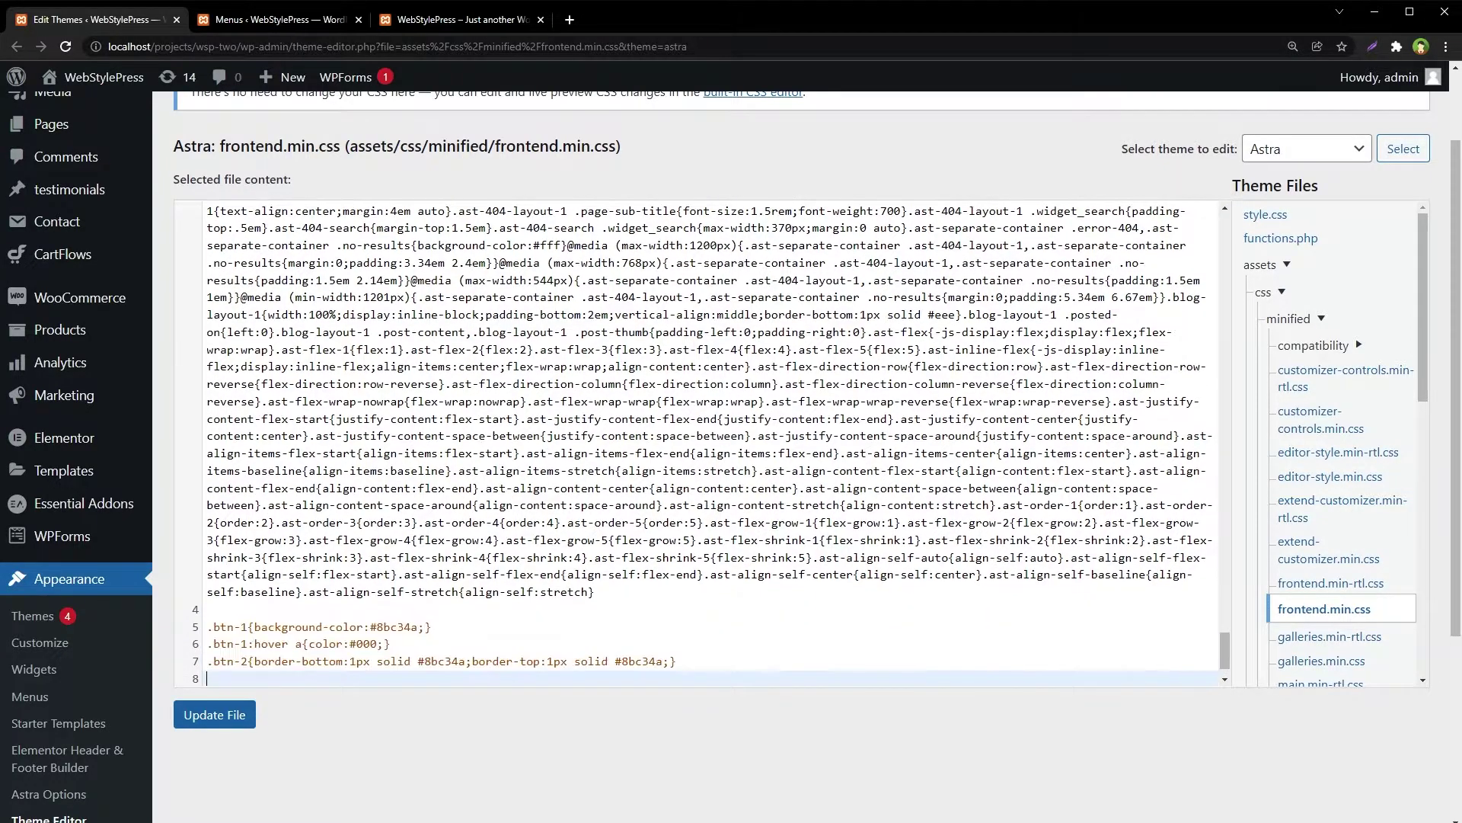
pyautogui.hotkey('ctrl', '+')
pyautogui.hotkey('ctrl', '+')
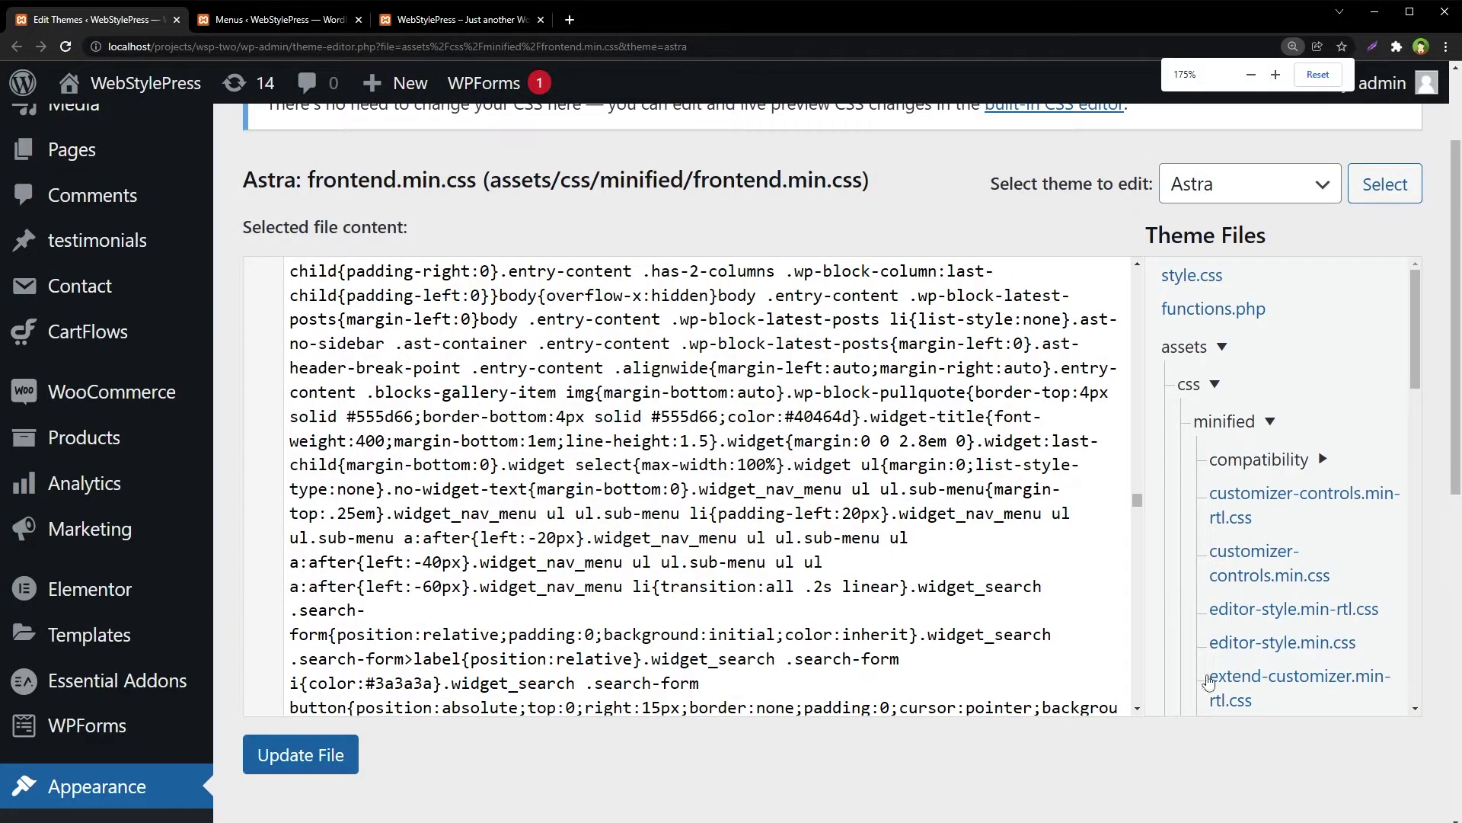
pyautogui.scroll(-15, 1127, 546)
pyautogui.scroll(-15, 1126, 546)
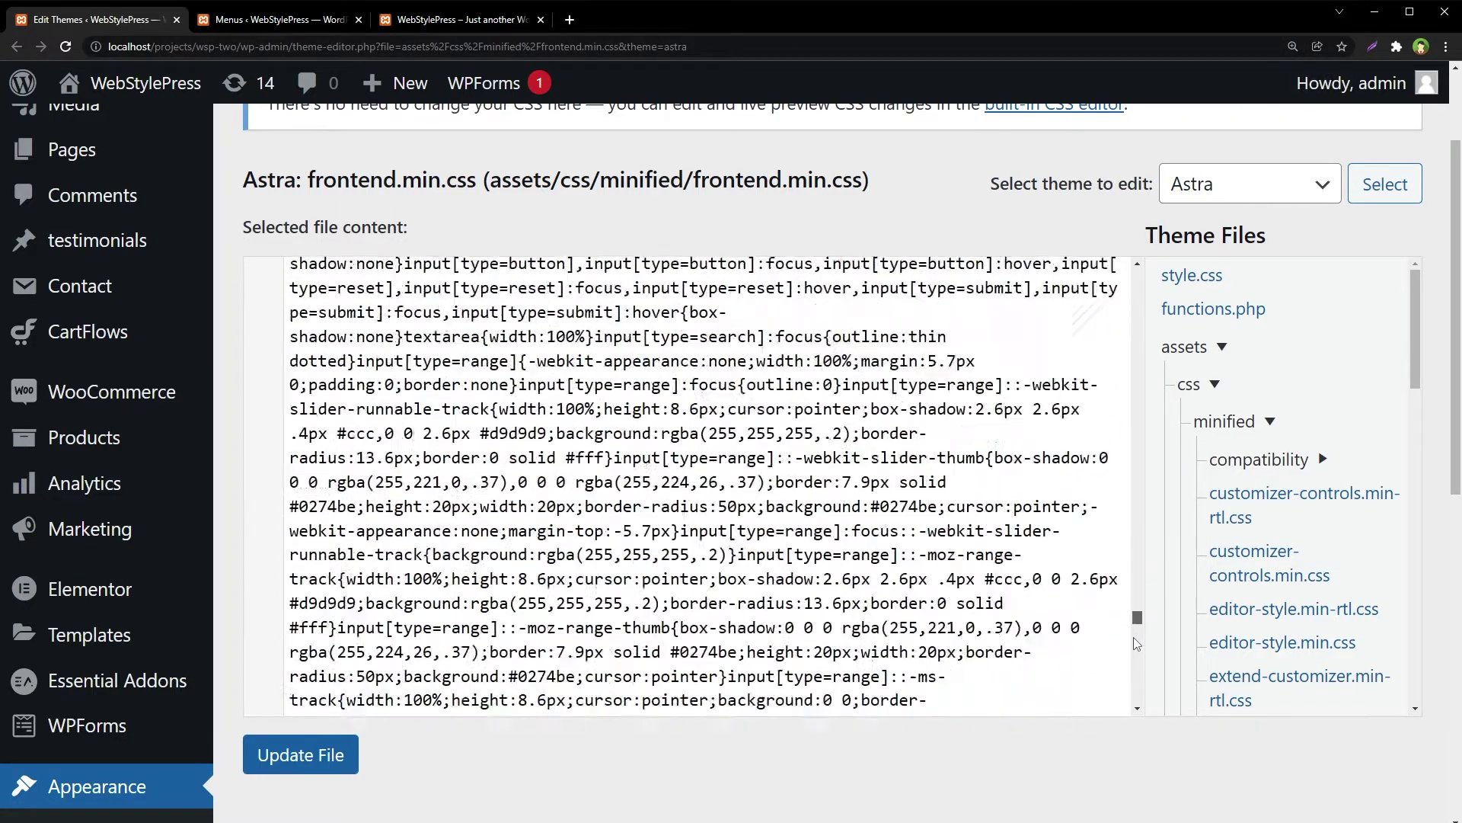
pyautogui.click(762, 684)
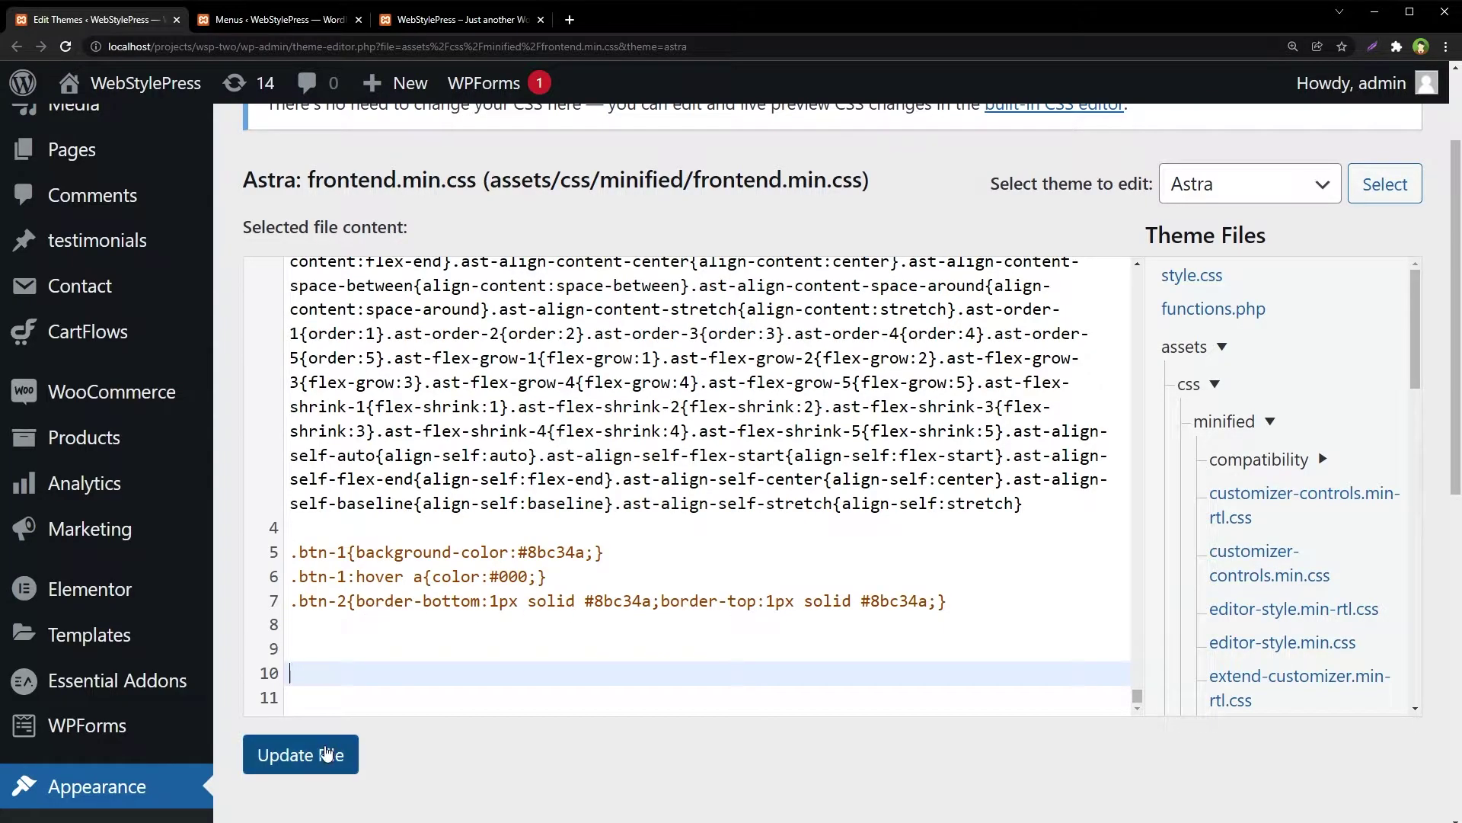
# Save the stylesheet with Update File and zoom the admin page back out.
pyautogui.click(347, 754)
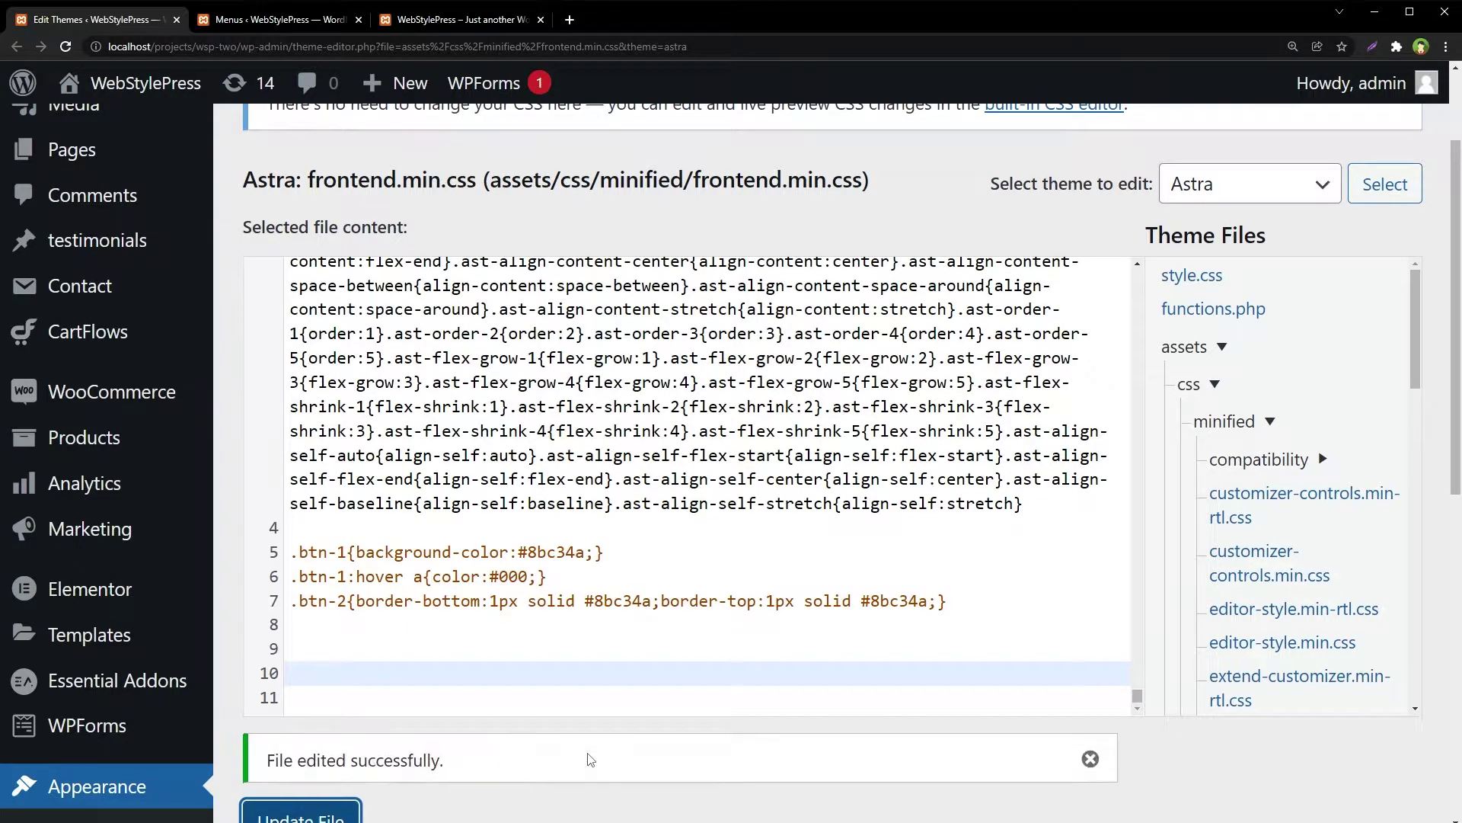
pyautogui.hotkey('ctrl', '-')
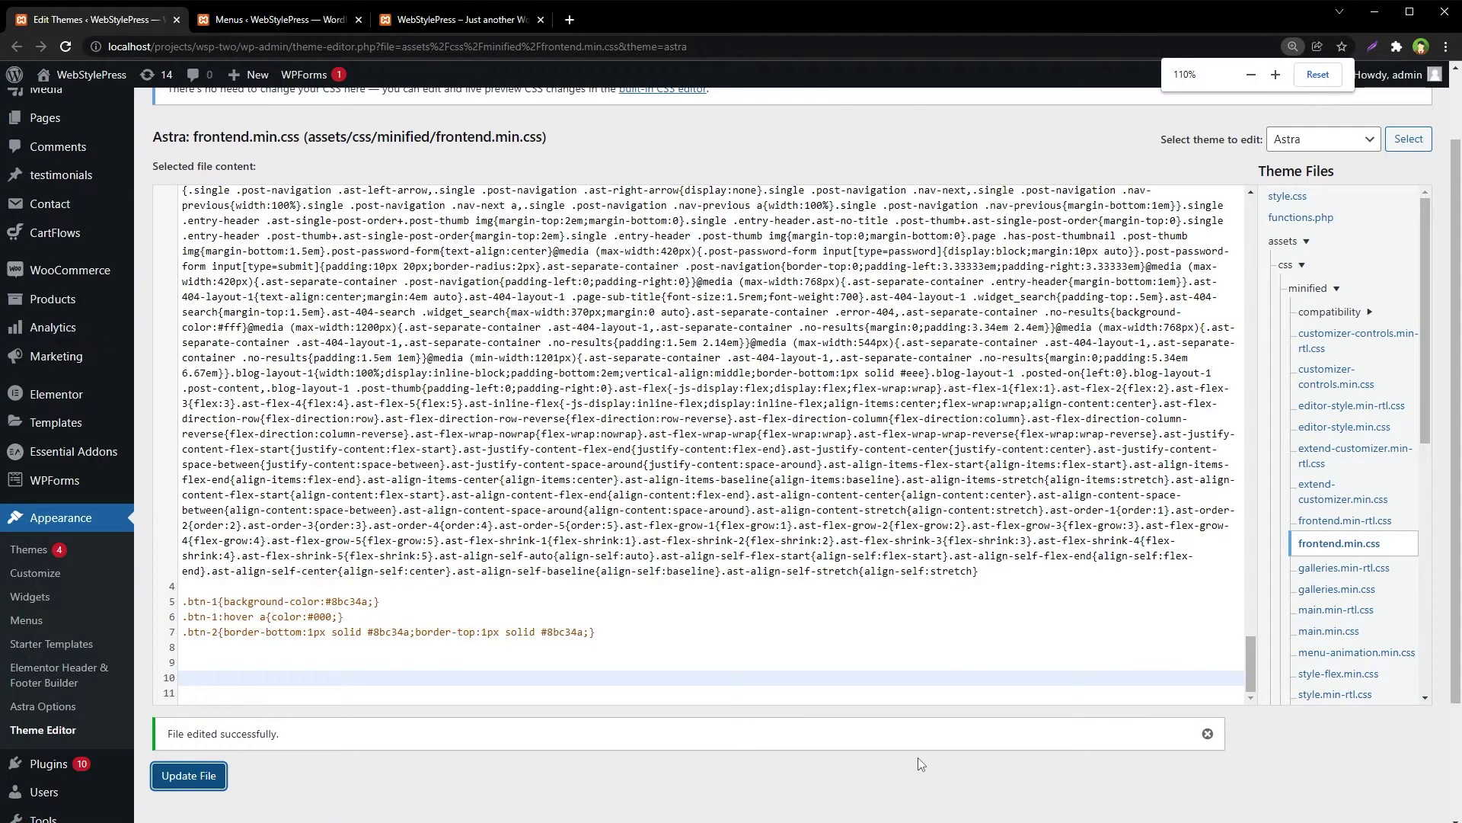
pyautogui.hotkey('ctrl', '-')
# Reload the storefront to view the new button styles and check the menu classes.
pyautogui.click(436, 25)
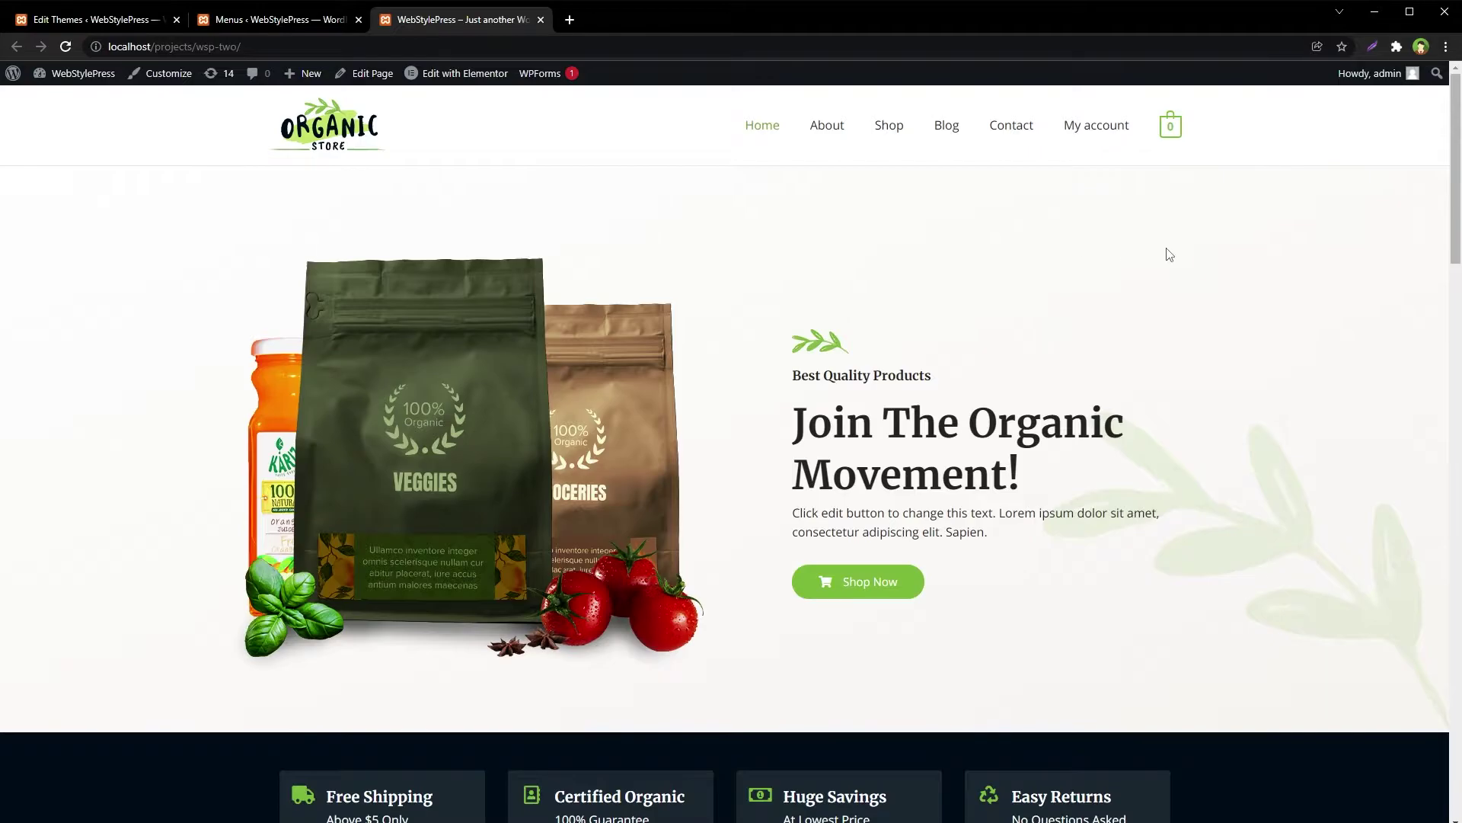
pyautogui.press('F5')
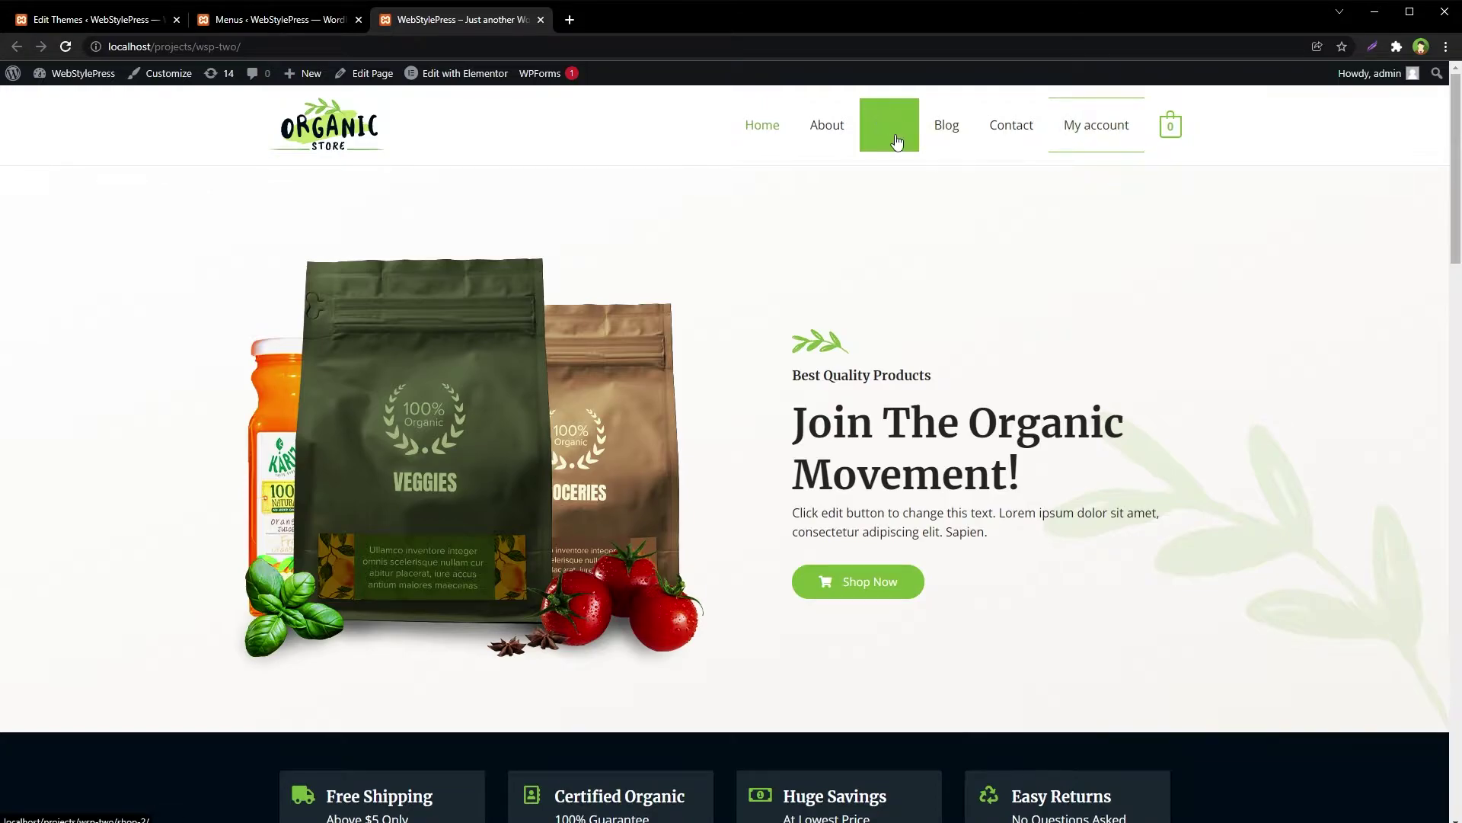
pyautogui.click(258, 19)
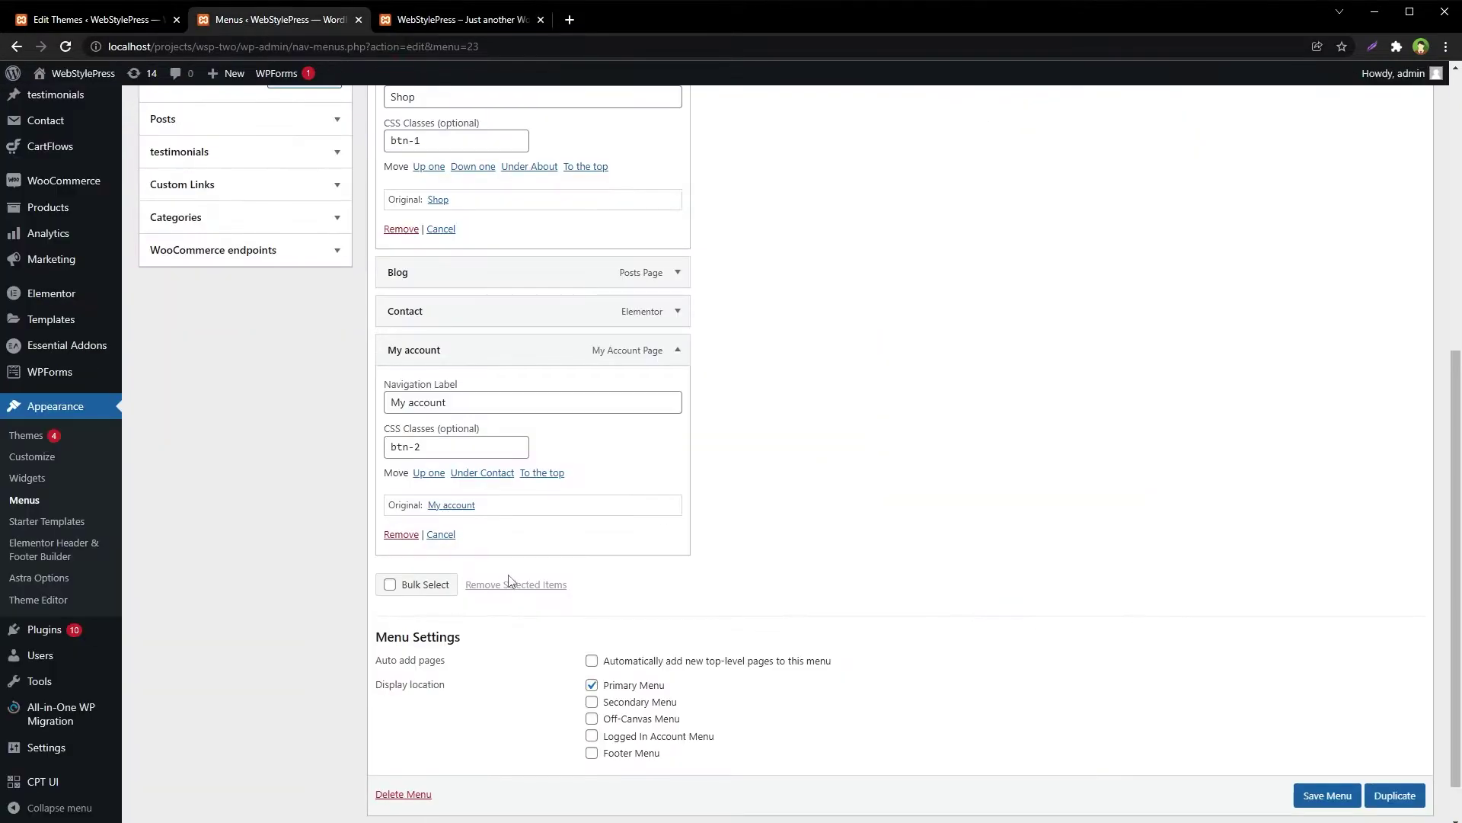
# Add !important to the .btn-1 hover colour #000 and save the stylesheet.
pyautogui.click(92, 19)
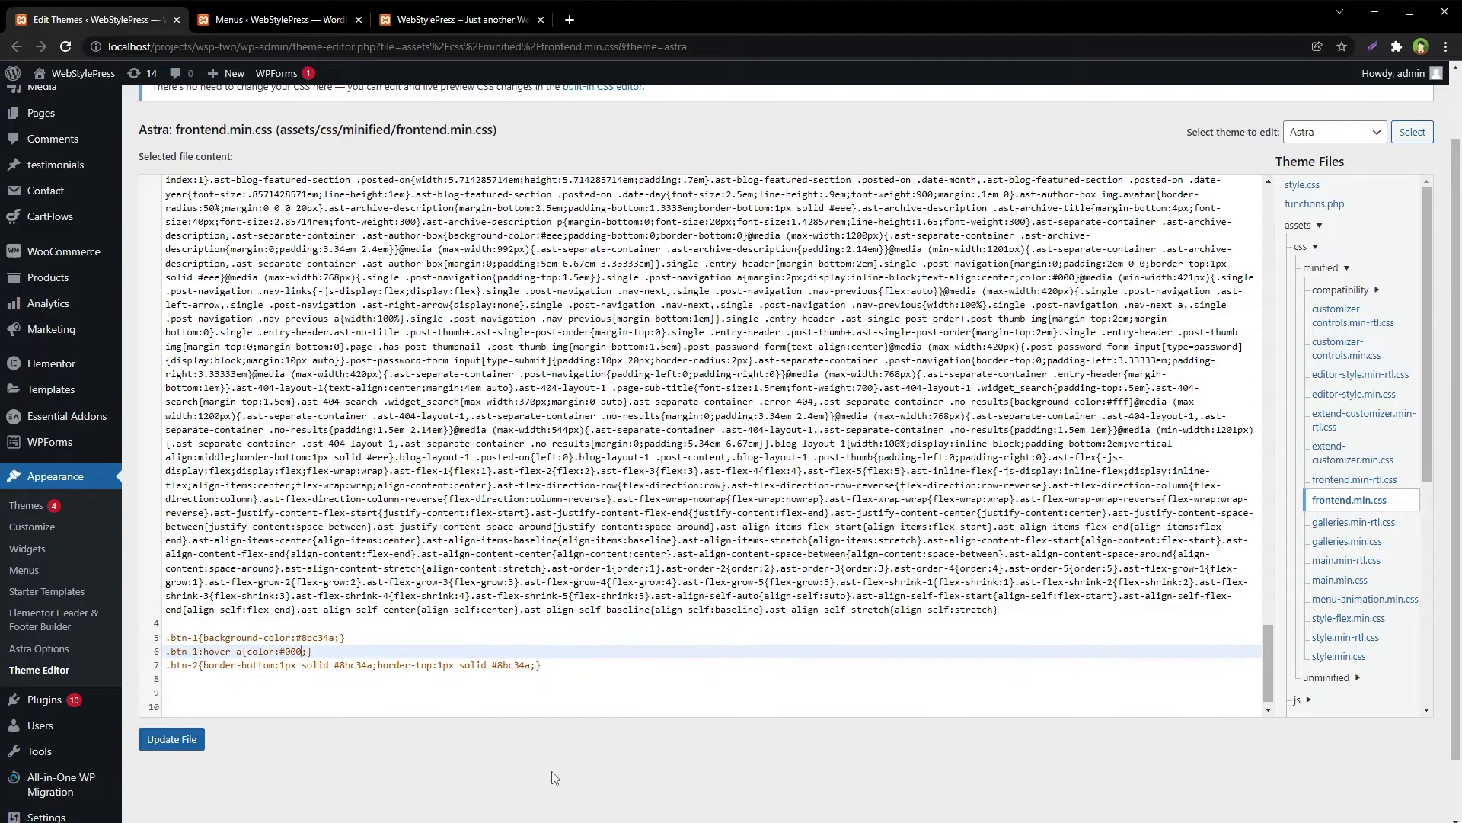
pyautogui.write('!important')
pyautogui.click(192, 741)
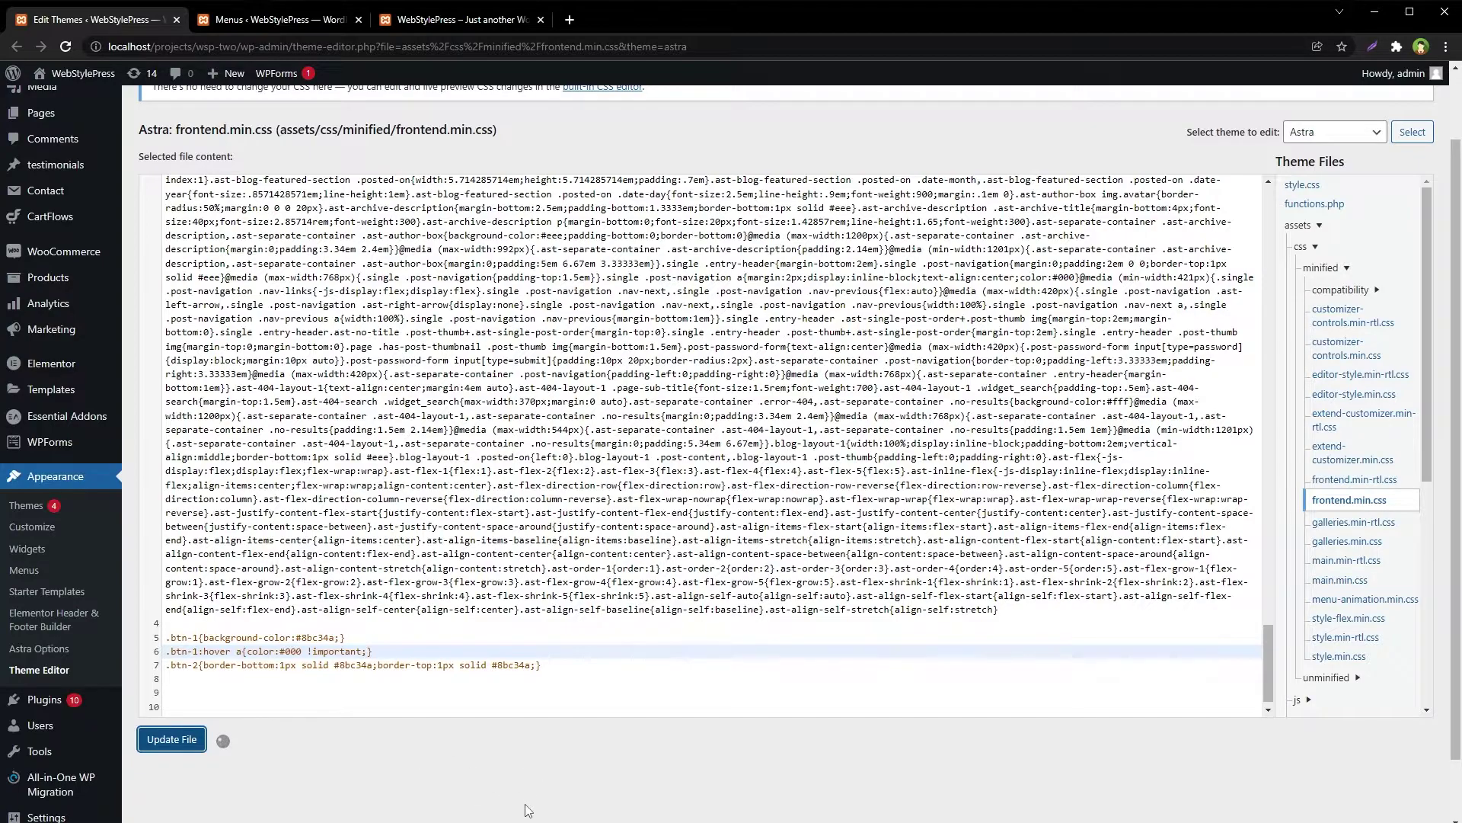
pyautogui.click(425, 25)
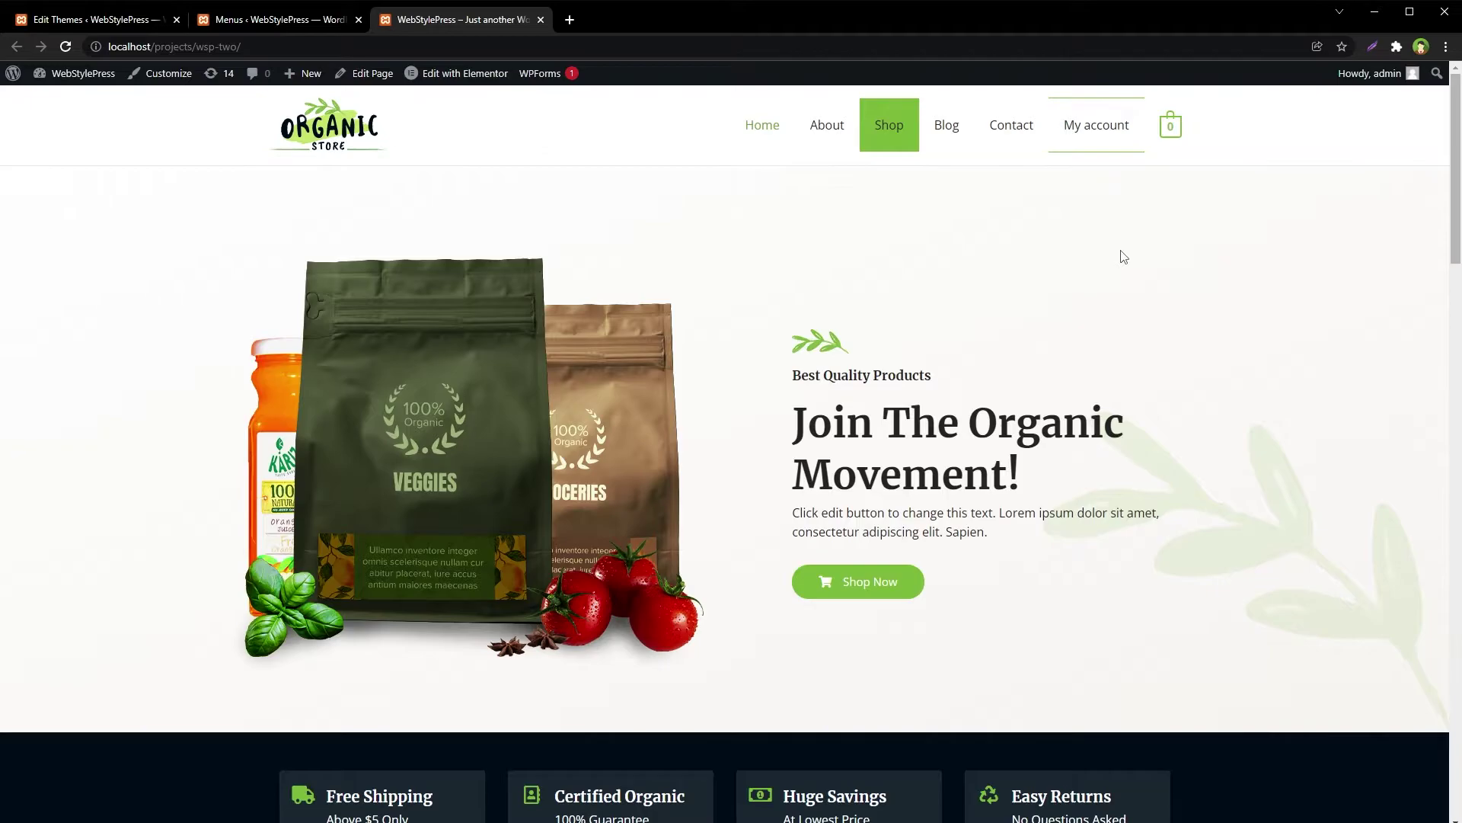
# Preview the site 825 px wide at 100% in DevTools' device toolbar with the mobile menu open.
pyautogui.rightClick(1158, 304)
pyautogui.click(1266, 542)
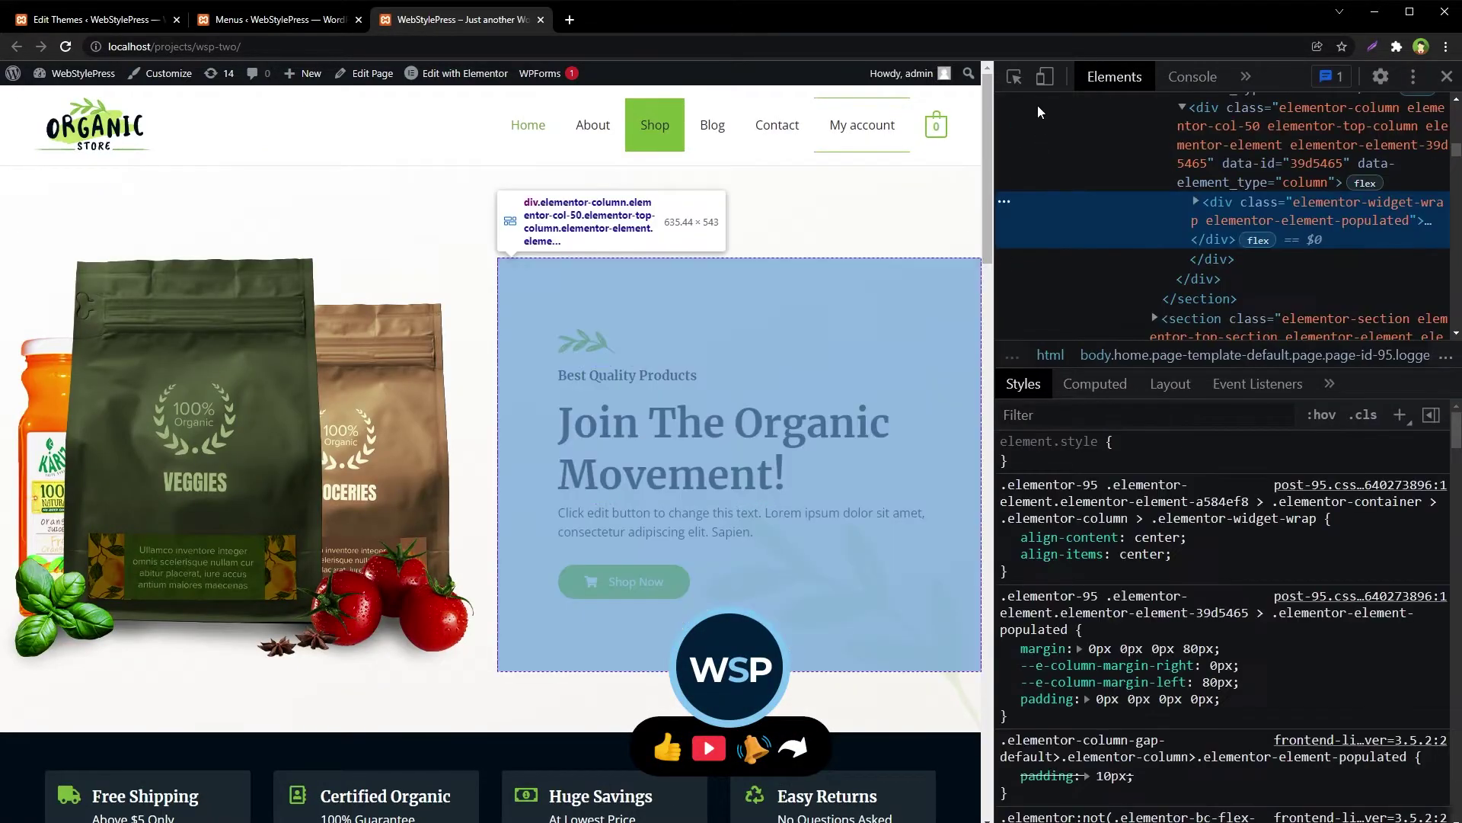
pyautogui.click(1045, 76)
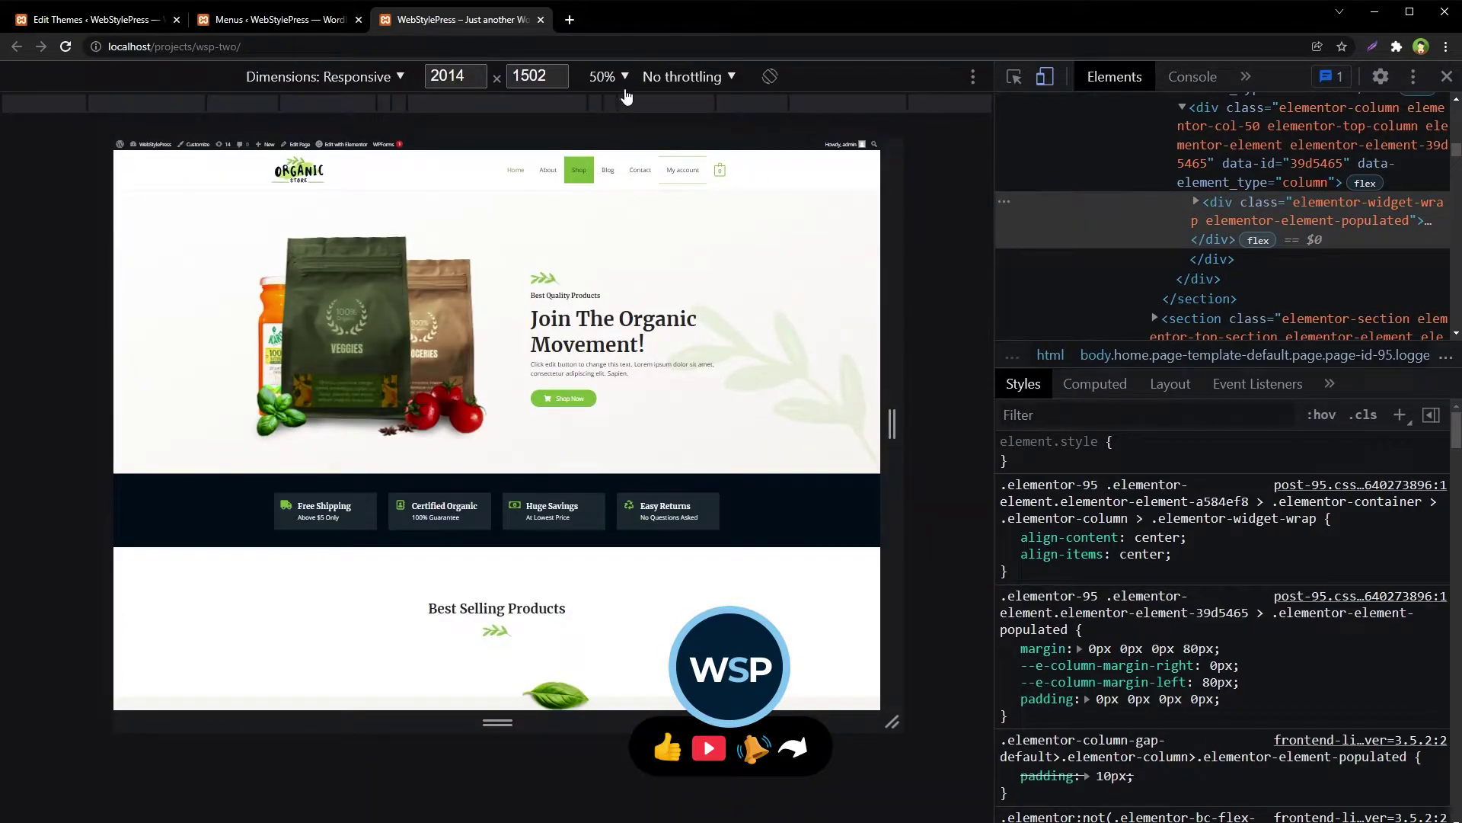
pyautogui.click(623, 78)
pyautogui.click(637, 143)
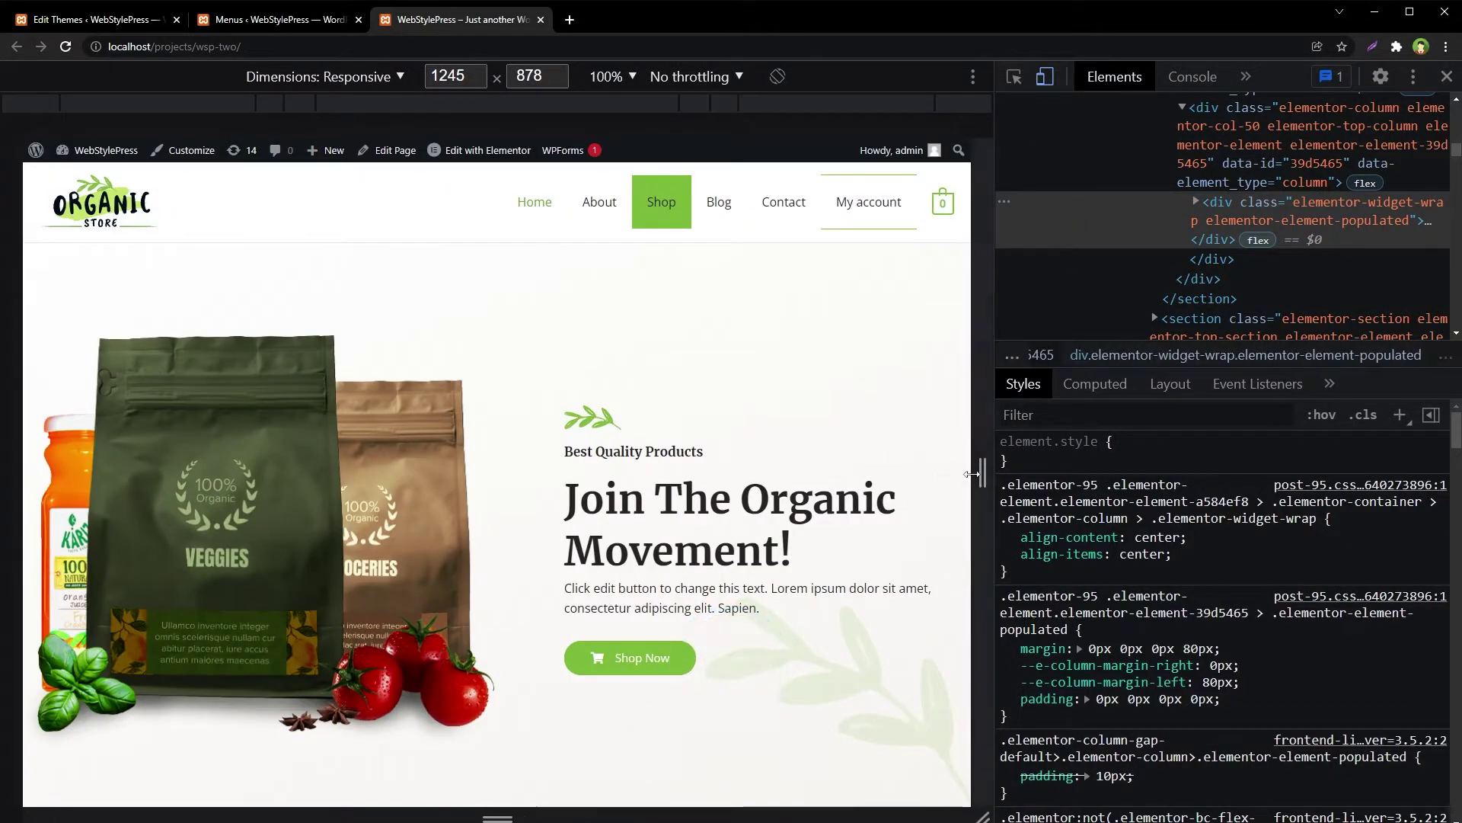
pyautogui.moveTo(971, 474); pyautogui.dragTo(813, 474)
pyautogui.click(781, 195)
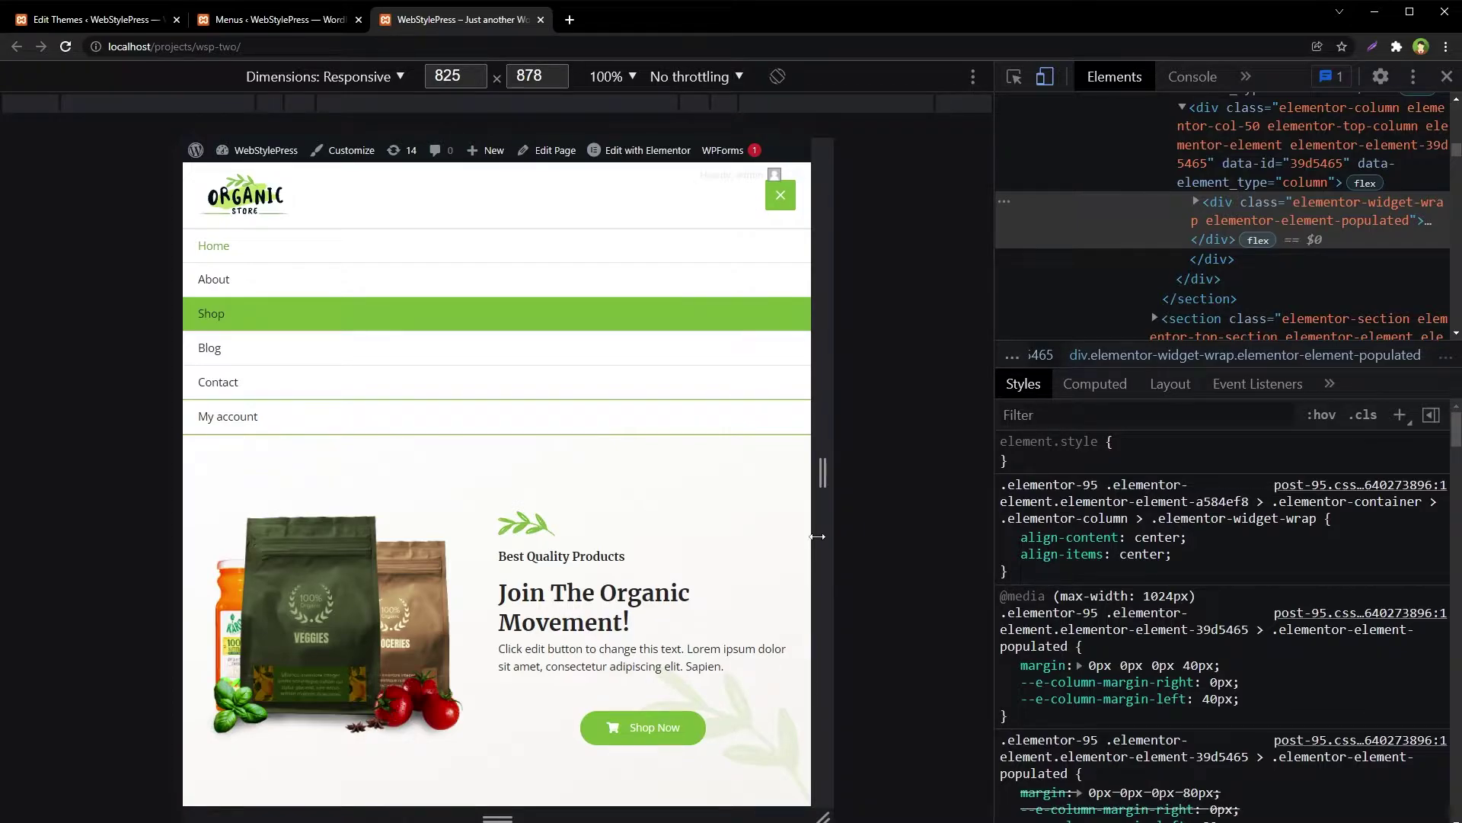
pyautogui.click(326, 29)
pyautogui.click(135, 26)
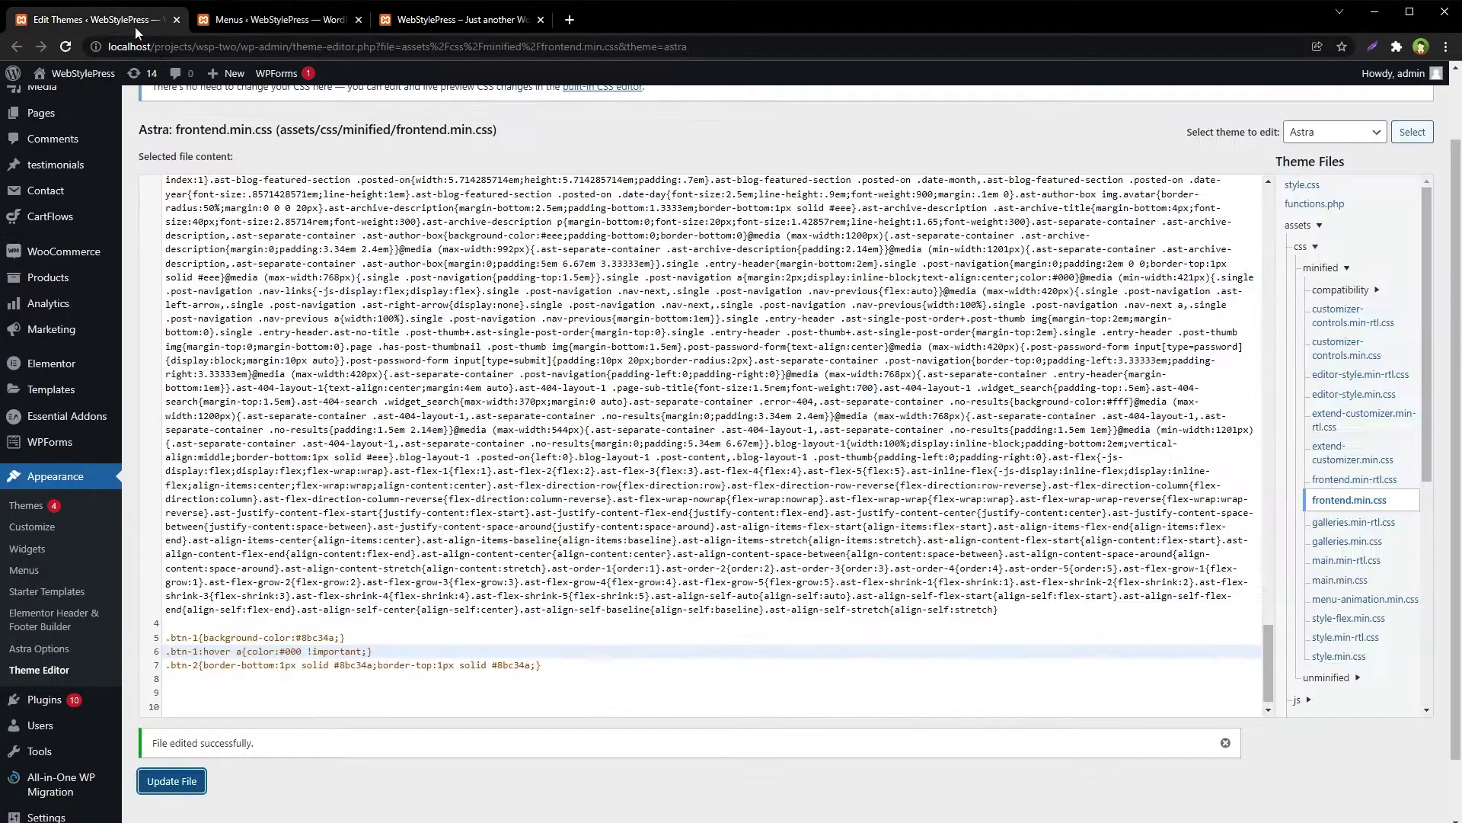
pyautogui.click(400, 629)
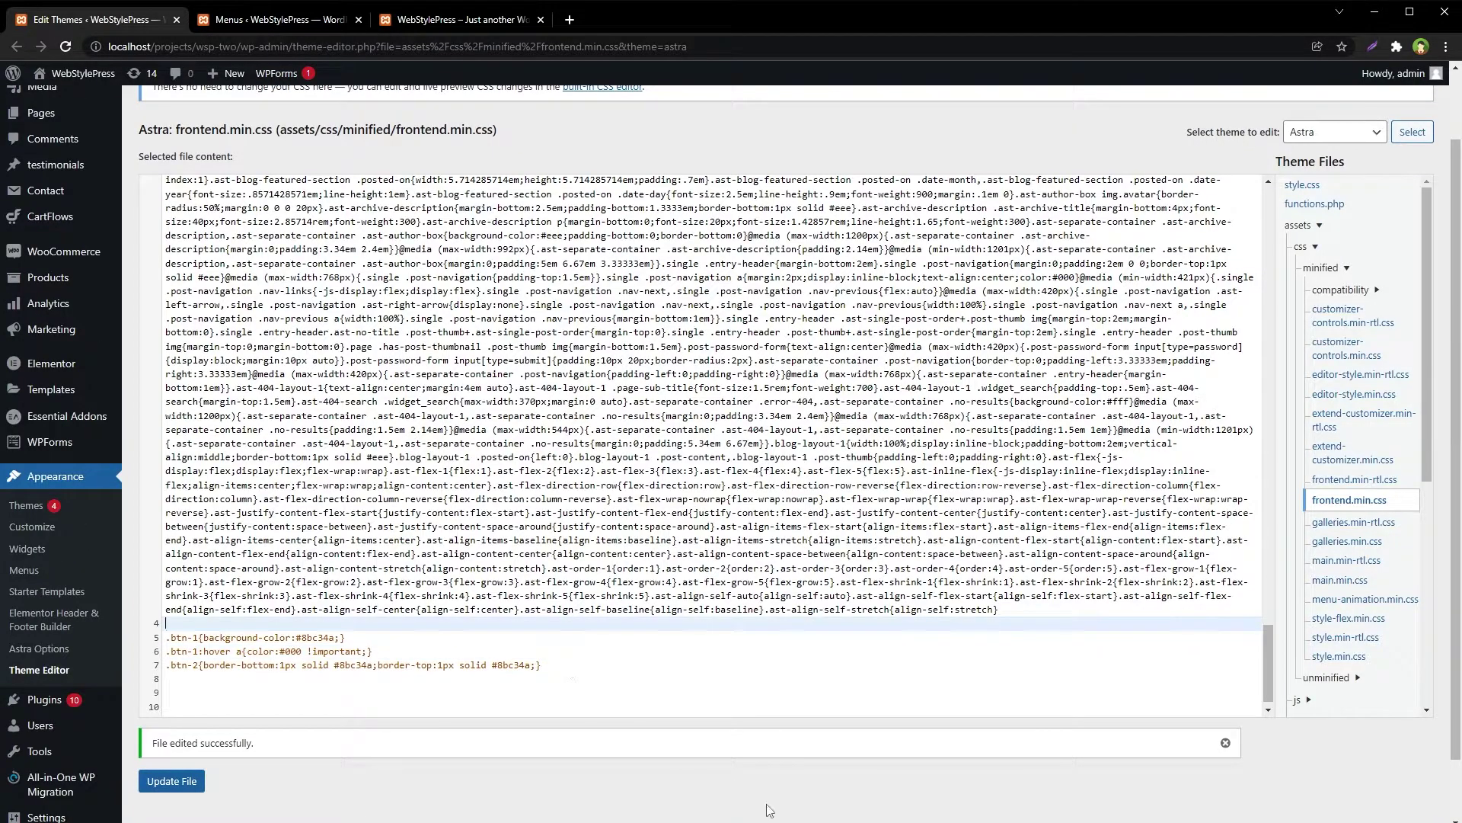
pyautogui.press('Return')
pyautogui.write('@media all and (min-width: 922px)')
pyautogui.write('{')
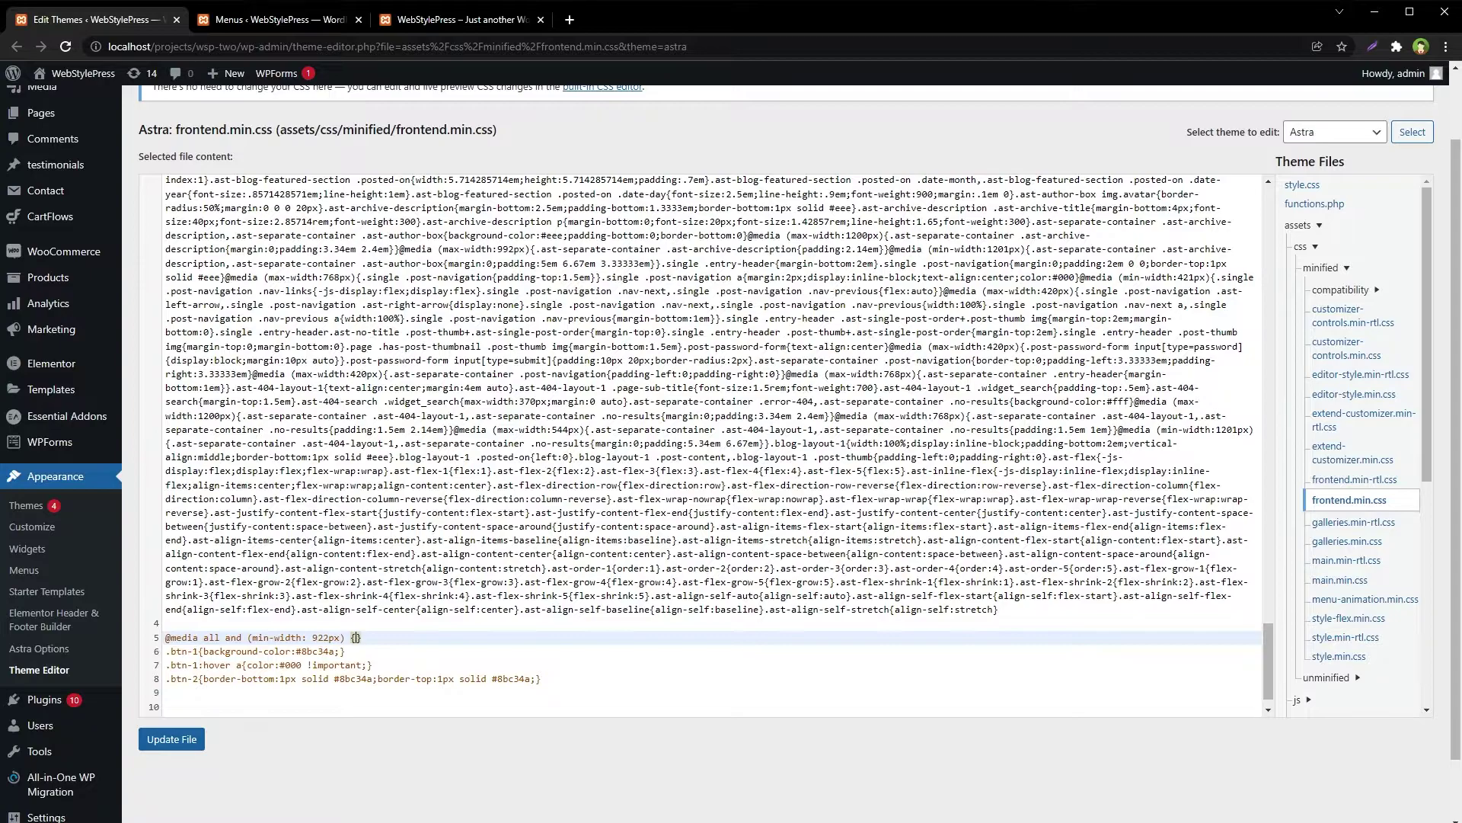
pyautogui.press('Delete')
# Close the media query with '}' after .btn-2, check the braces, and save the file.
pyautogui.press('Down')
pyautogui.press('Down')
pyautogui.press('Down')
pyautogui.press('End')
pyautogui.press('Return')
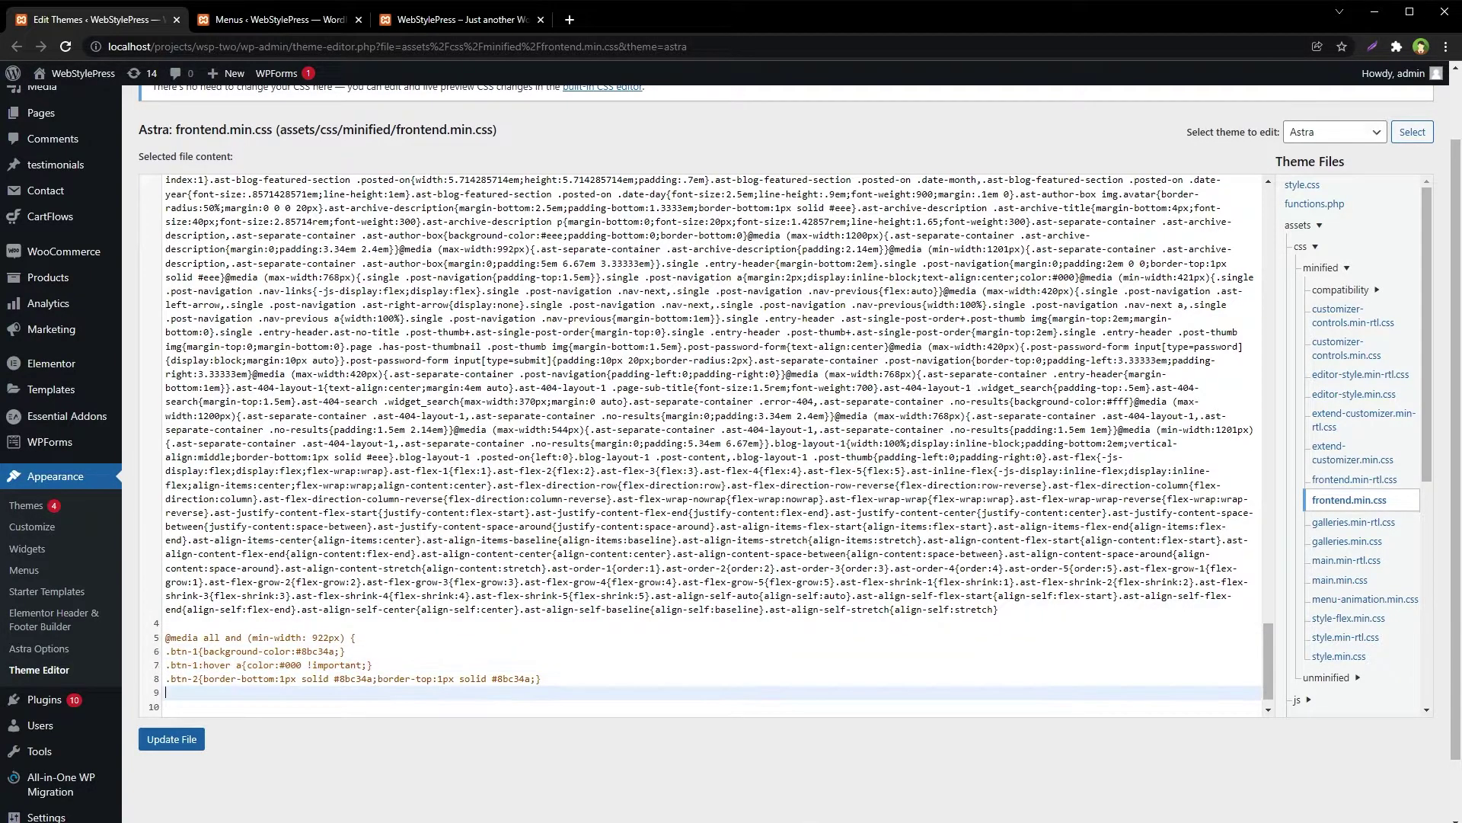
pyautogui.write('}')
pyautogui.press('Up')
pyautogui.click(199, 679)
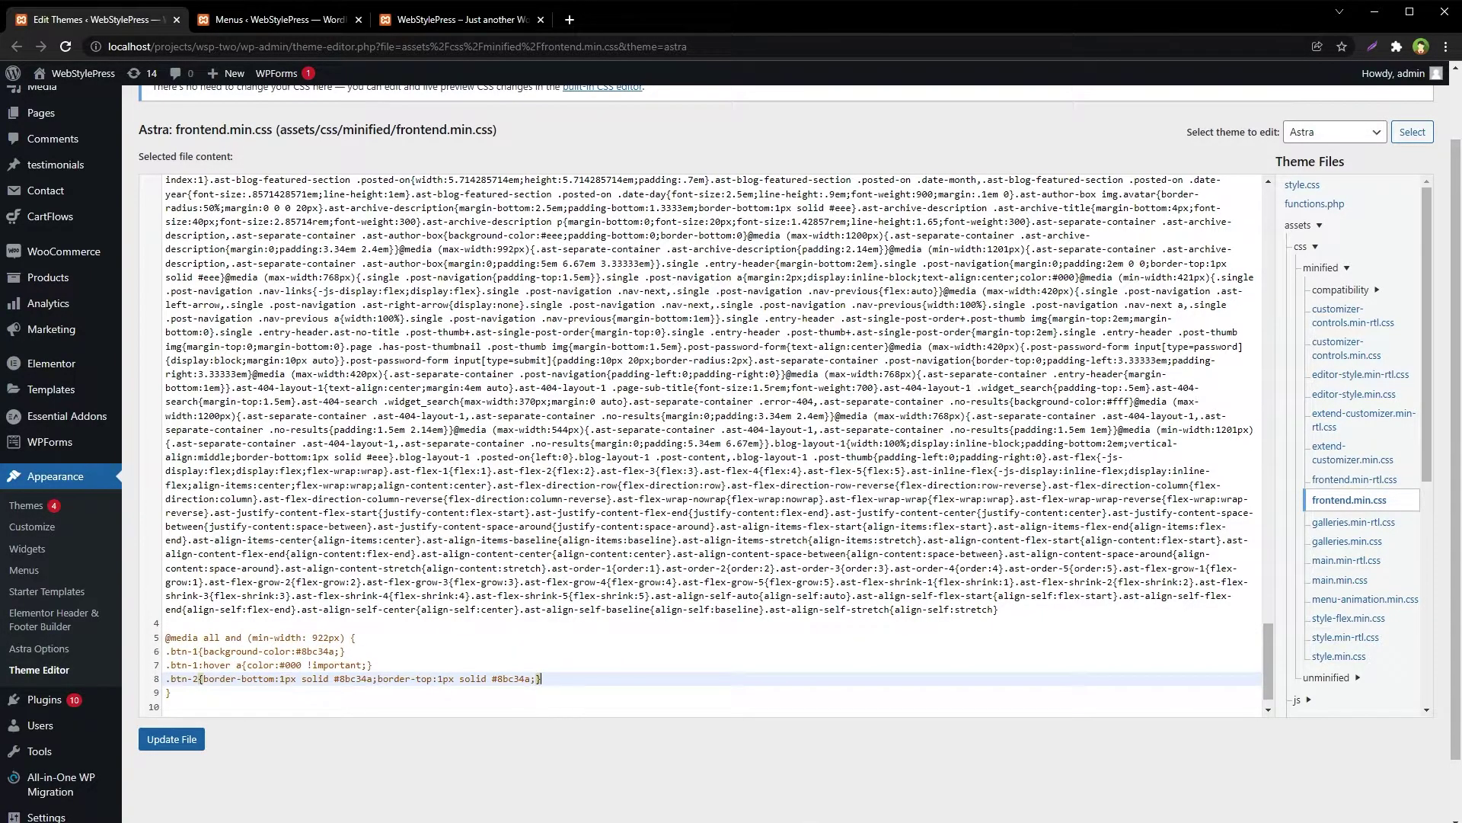
pyautogui.hotkey('ctrl', '+')
pyautogui.hotkey('ctrl', '+')
pyautogui.hotkey('ctrl', '+')
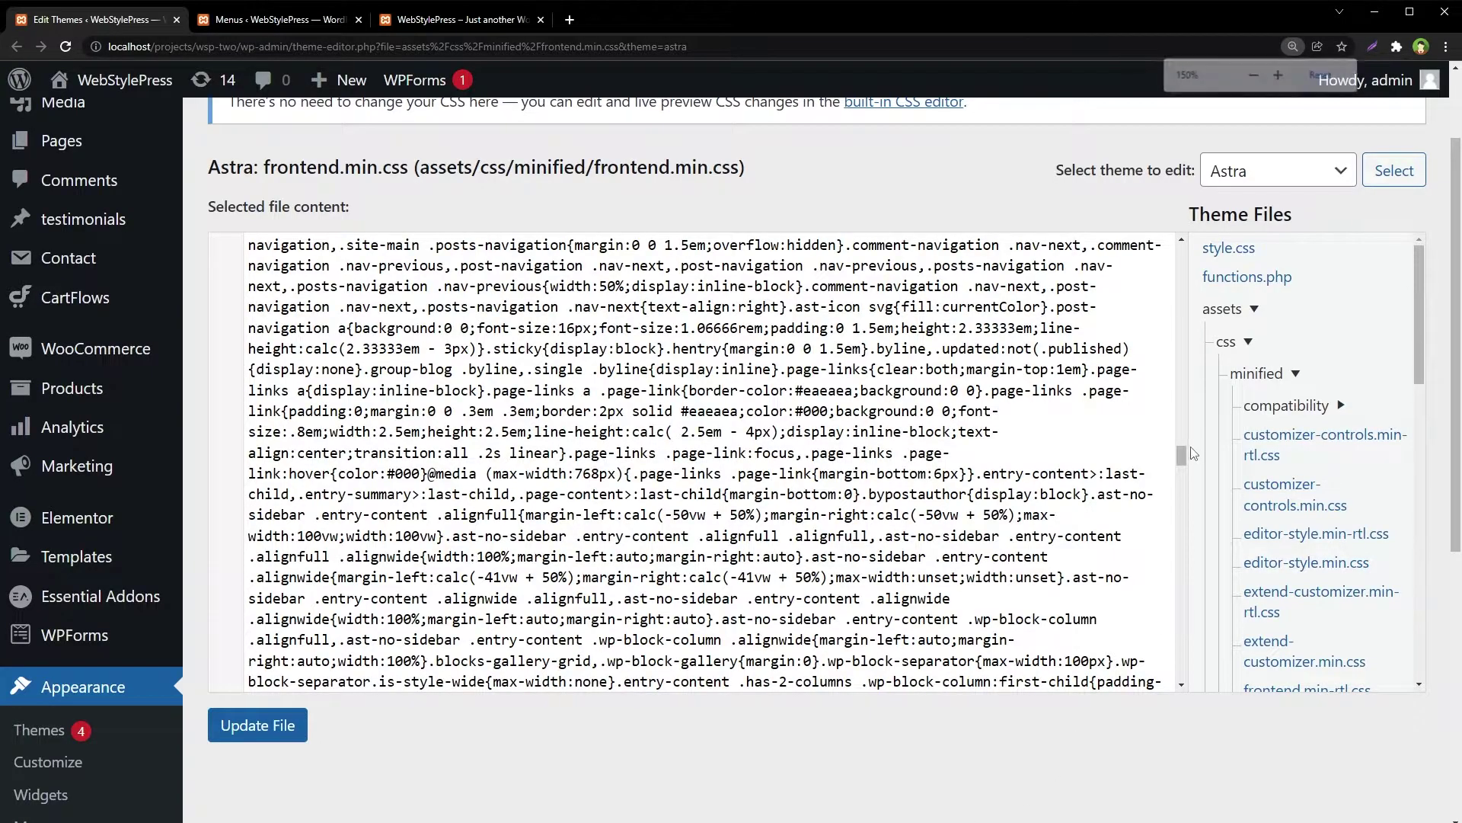
pyautogui.moveTo(1182, 455); pyautogui.dragTo(1182, 669)
pyautogui.click(485, 531)
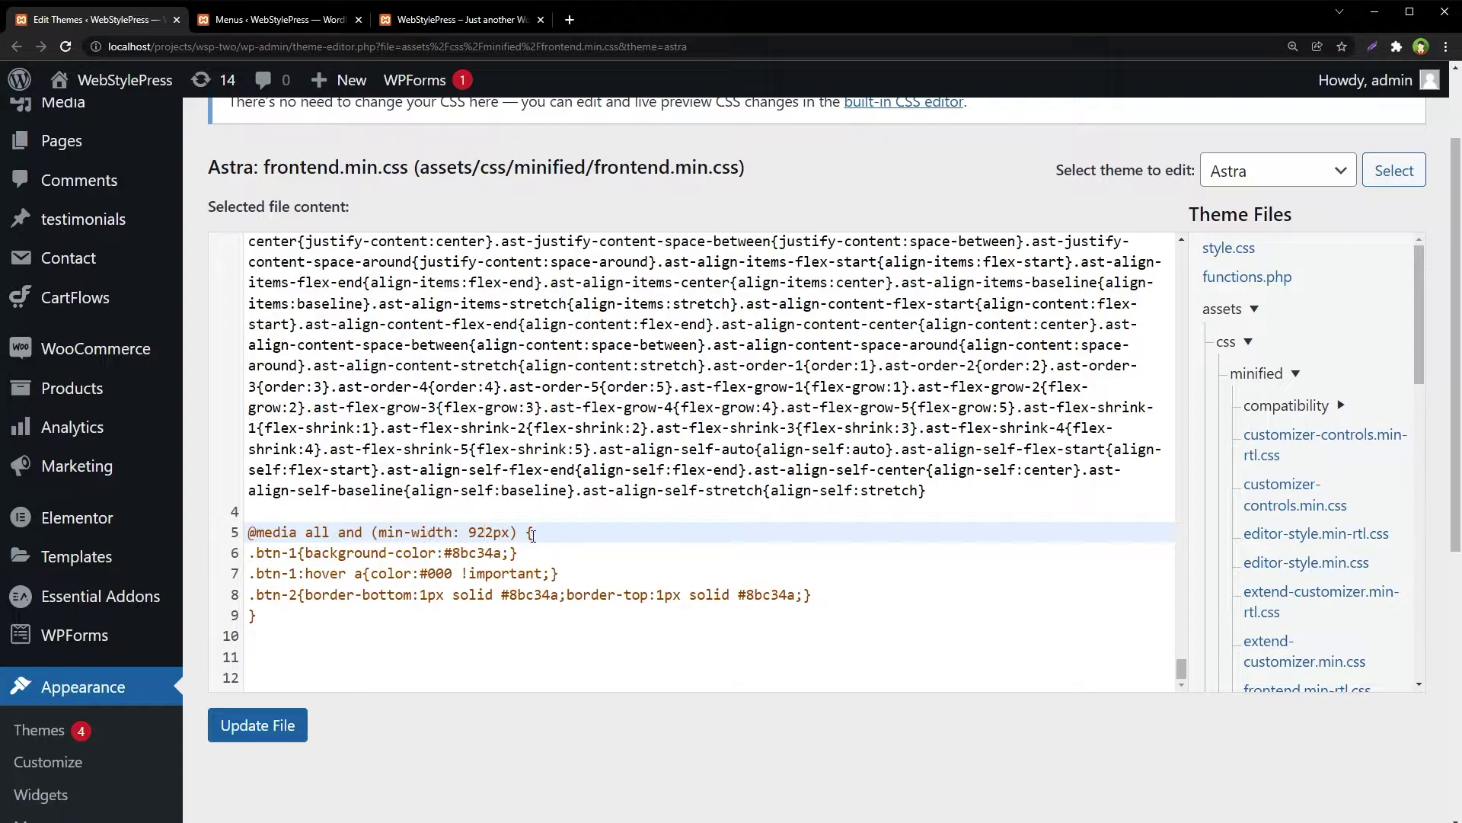
pyautogui.click(257, 725)
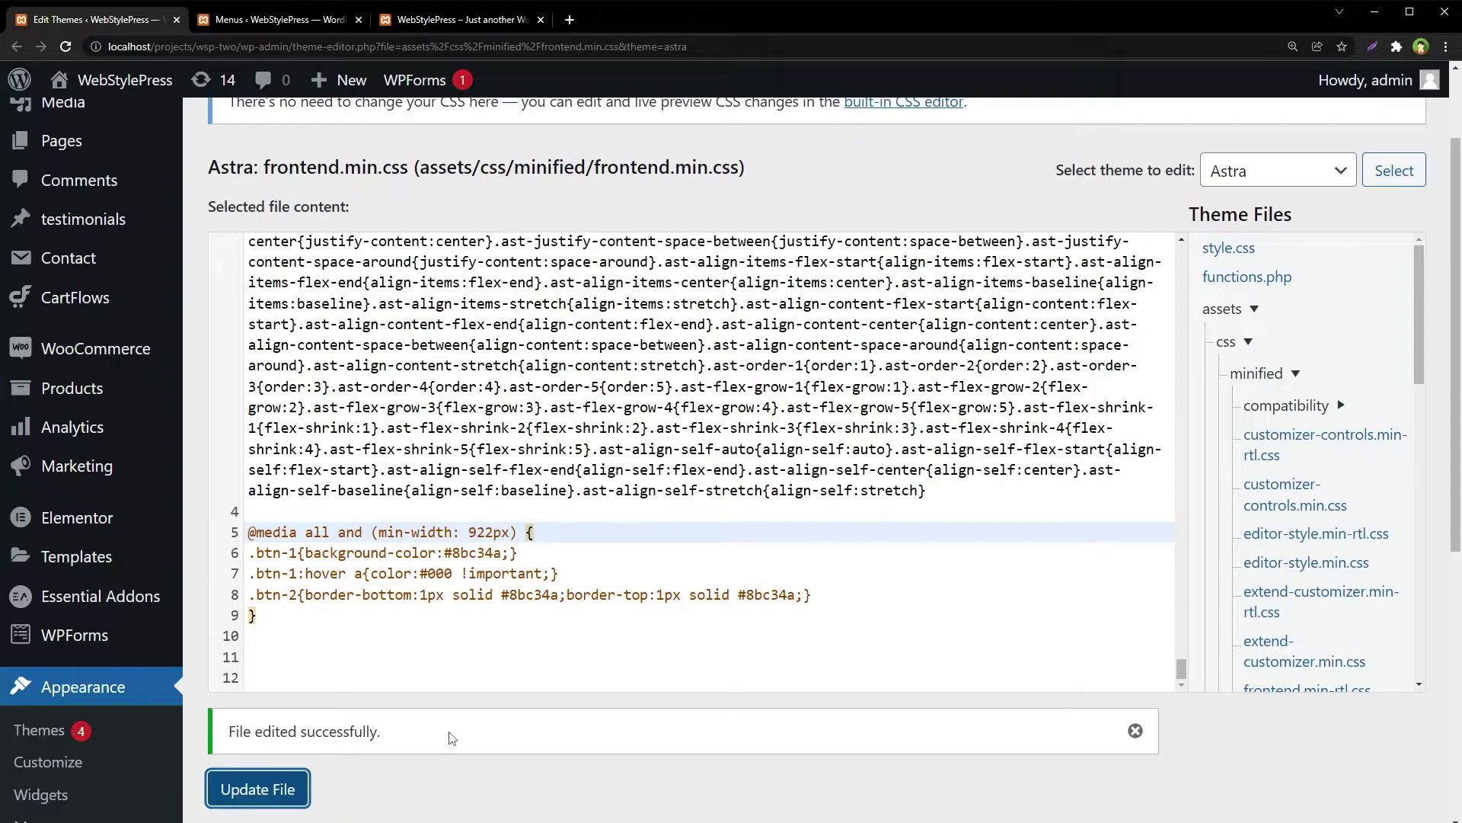
# Reload the site and test the header at mobile and desktop preview widths, toggling the mobile menu.
pyautogui.click(384, 22)
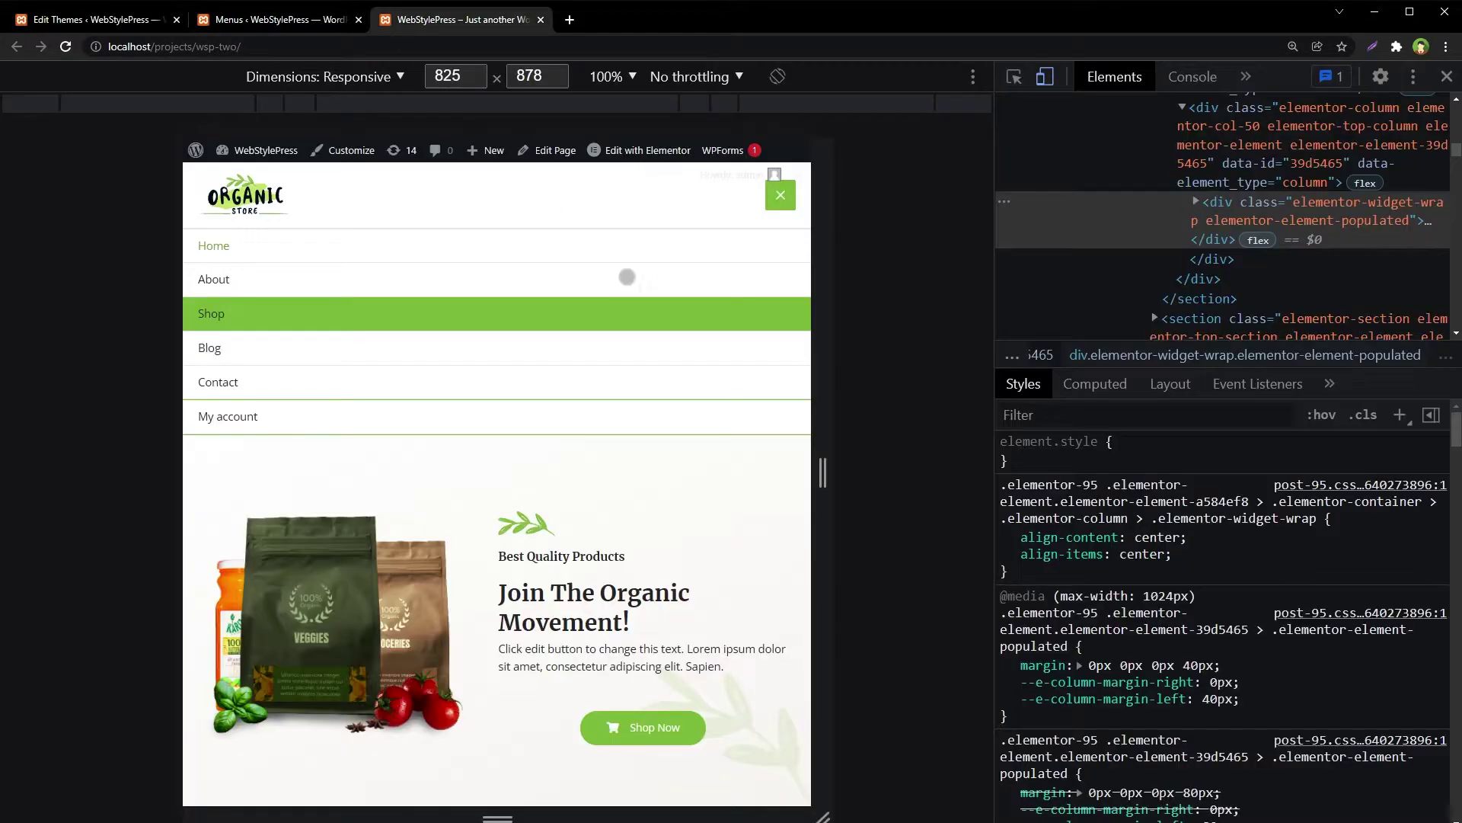
pyautogui.press('F5')
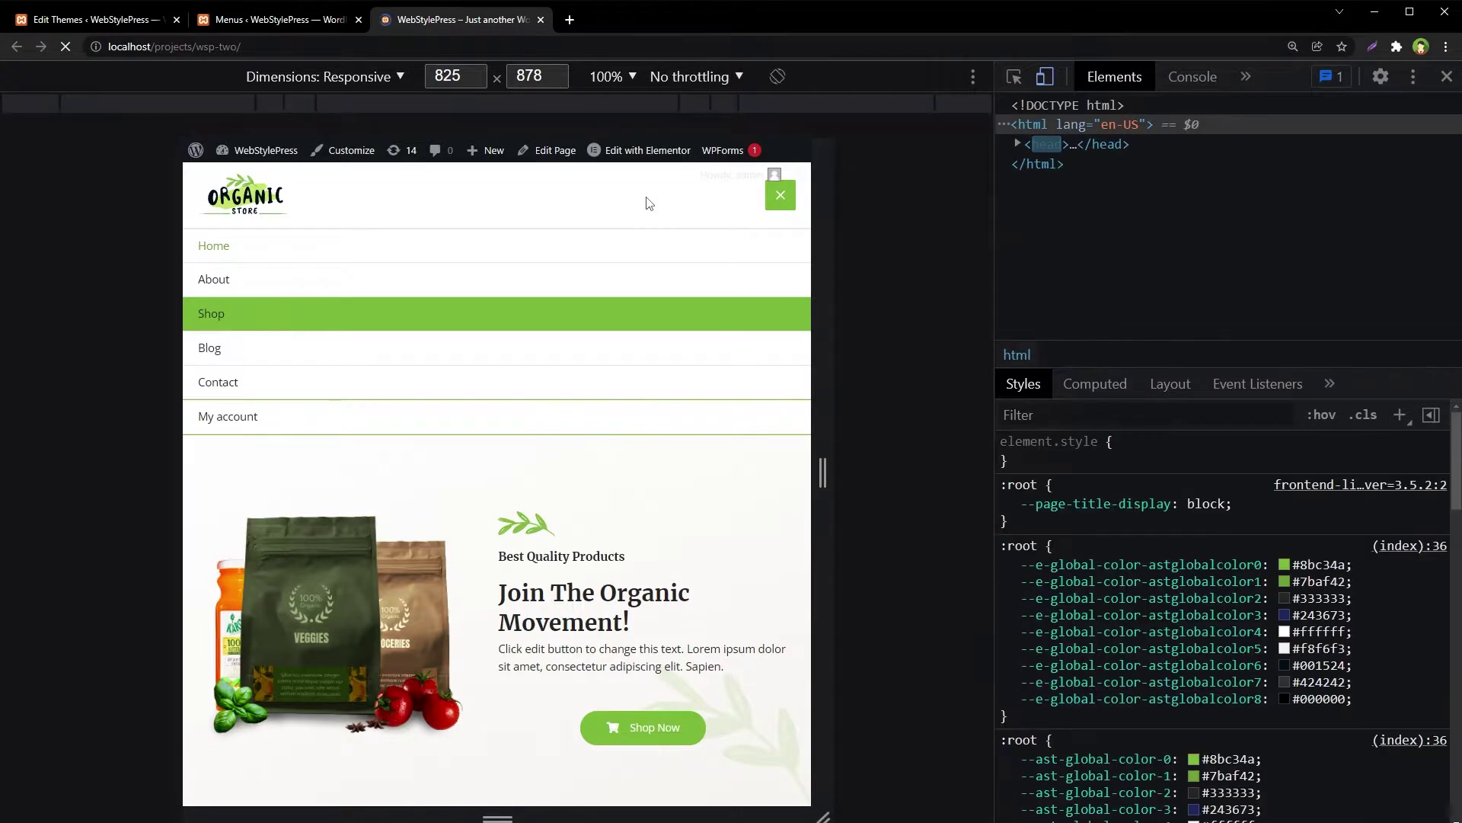
pyautogui.click(776, 196)
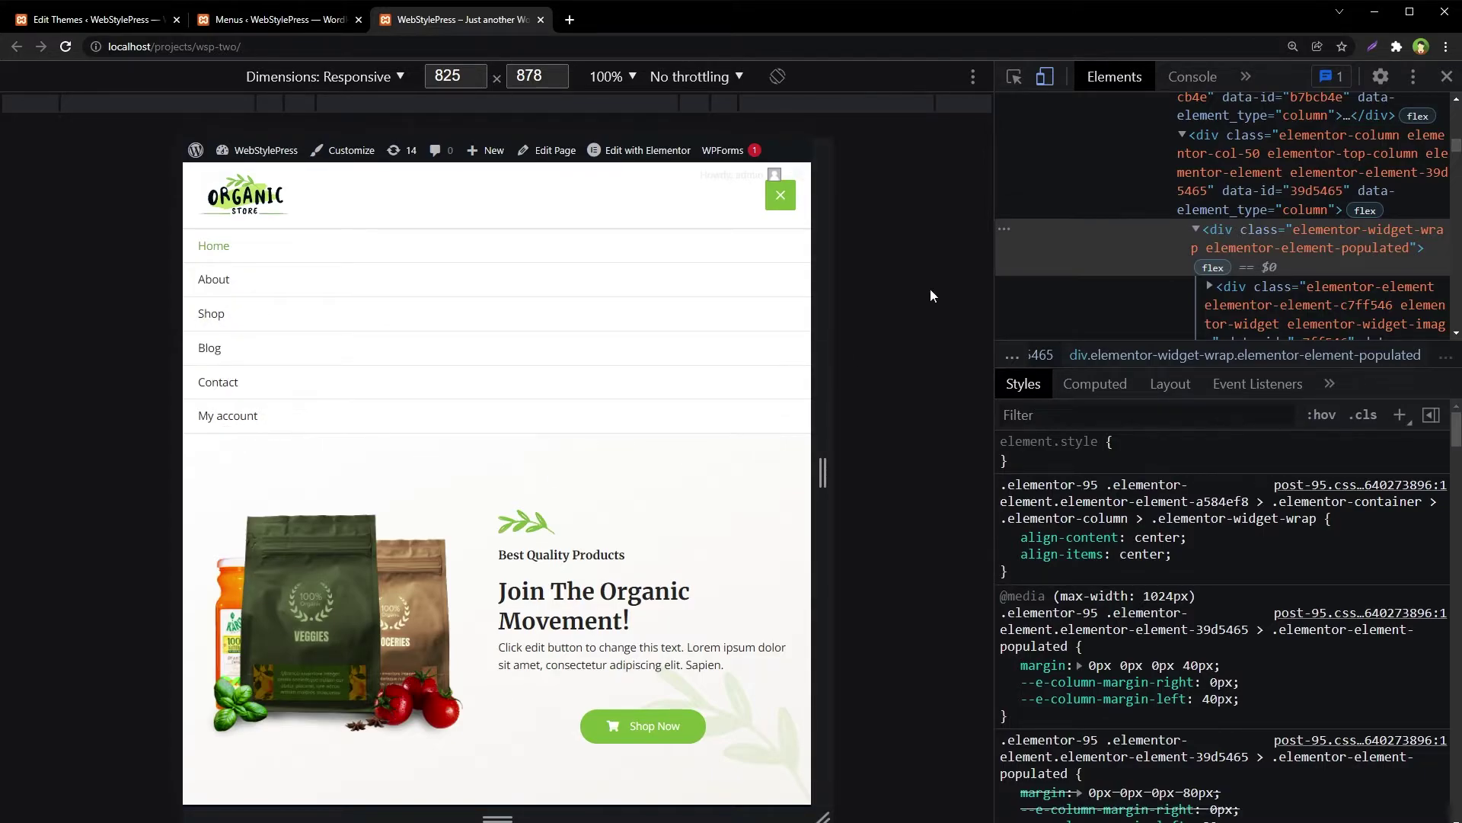
pyautogui.moveTo(994, 255); pyautogui.dragTo(1213, 342)
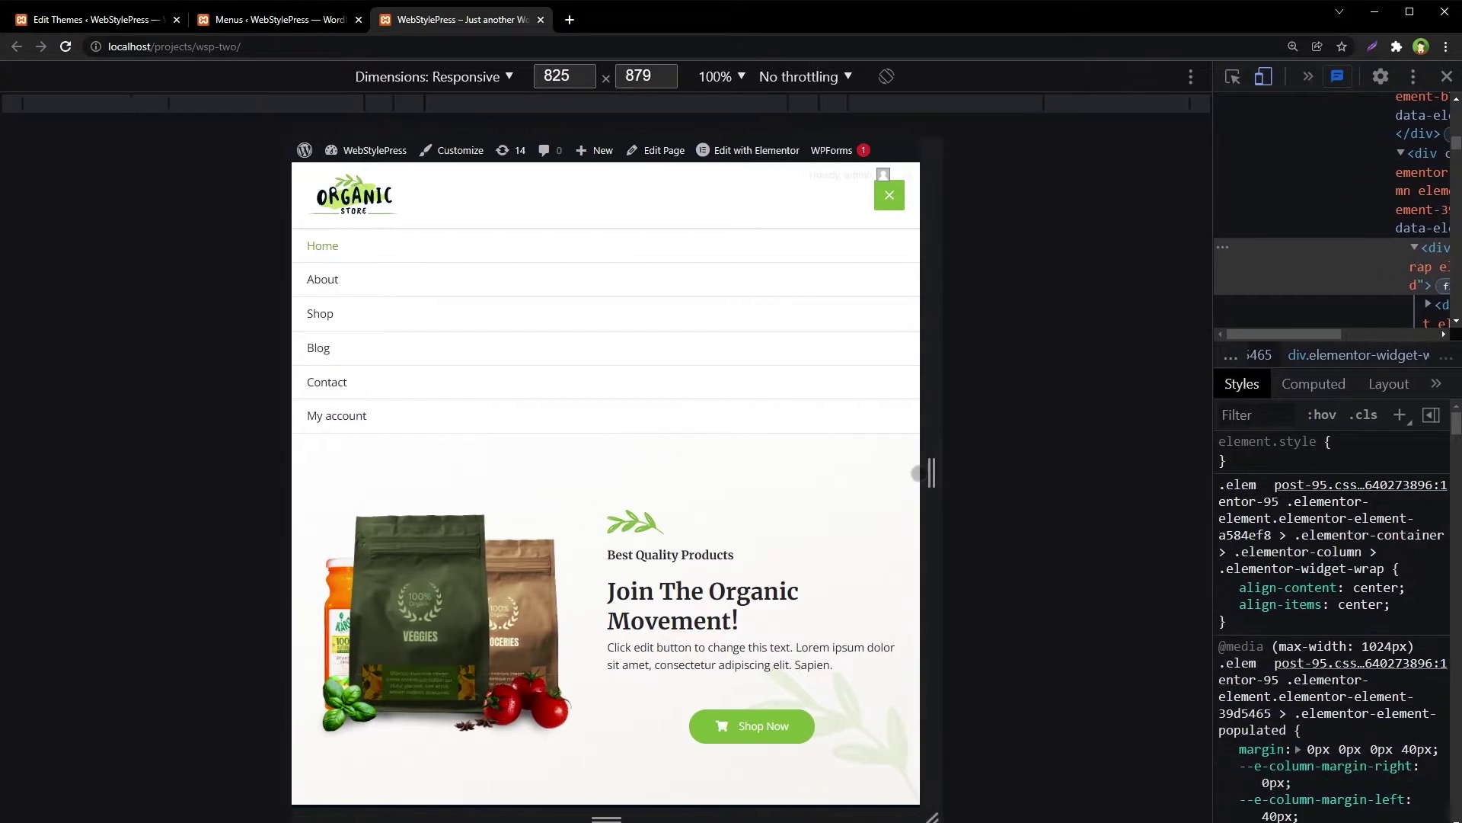
pyautogui.moveTo(933, 468); pyautogui.dragTo(1076, 480)
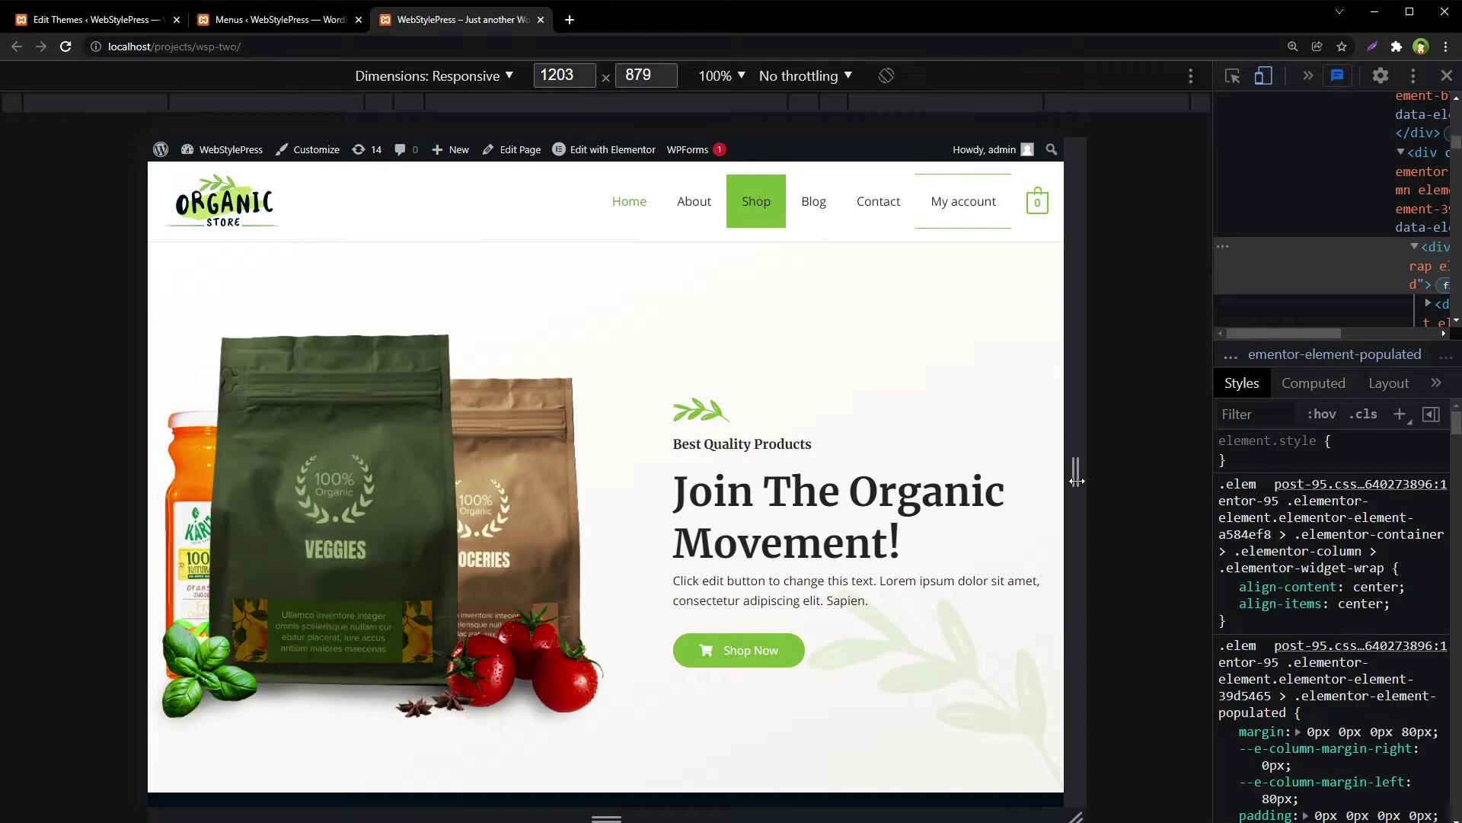
pyautogui.moveTo(1074, 473); pyautogui.dragTo(1035, 470)
pyautogui.click(820, 205)
pyautogui.click(819, 206)
# Leave device mode, close DevTools, reset zoom and reload the storefront at desktop width.
pyautogui.click(1264, 77)
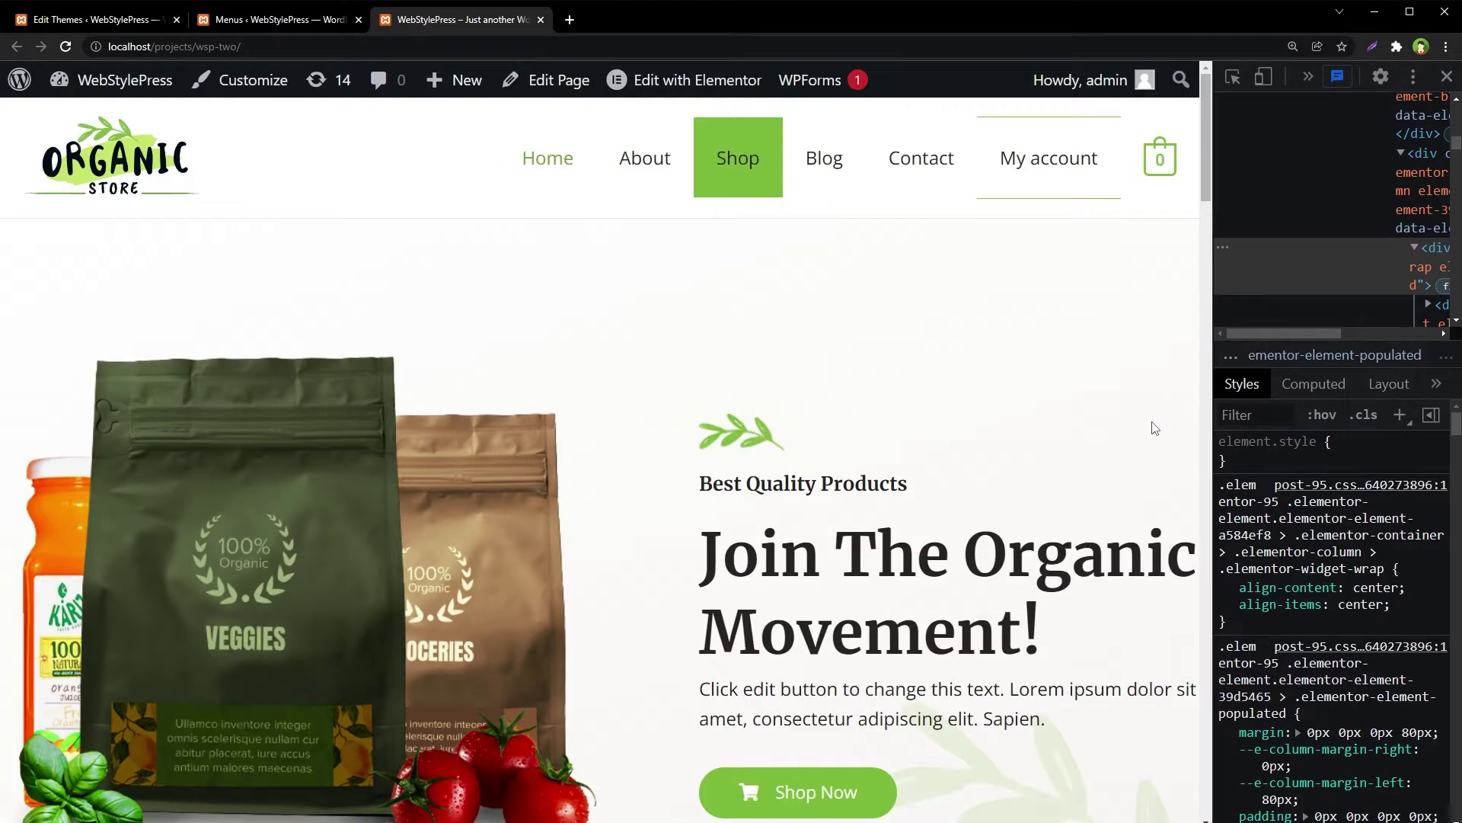
pyautogui.click(1446, 76)
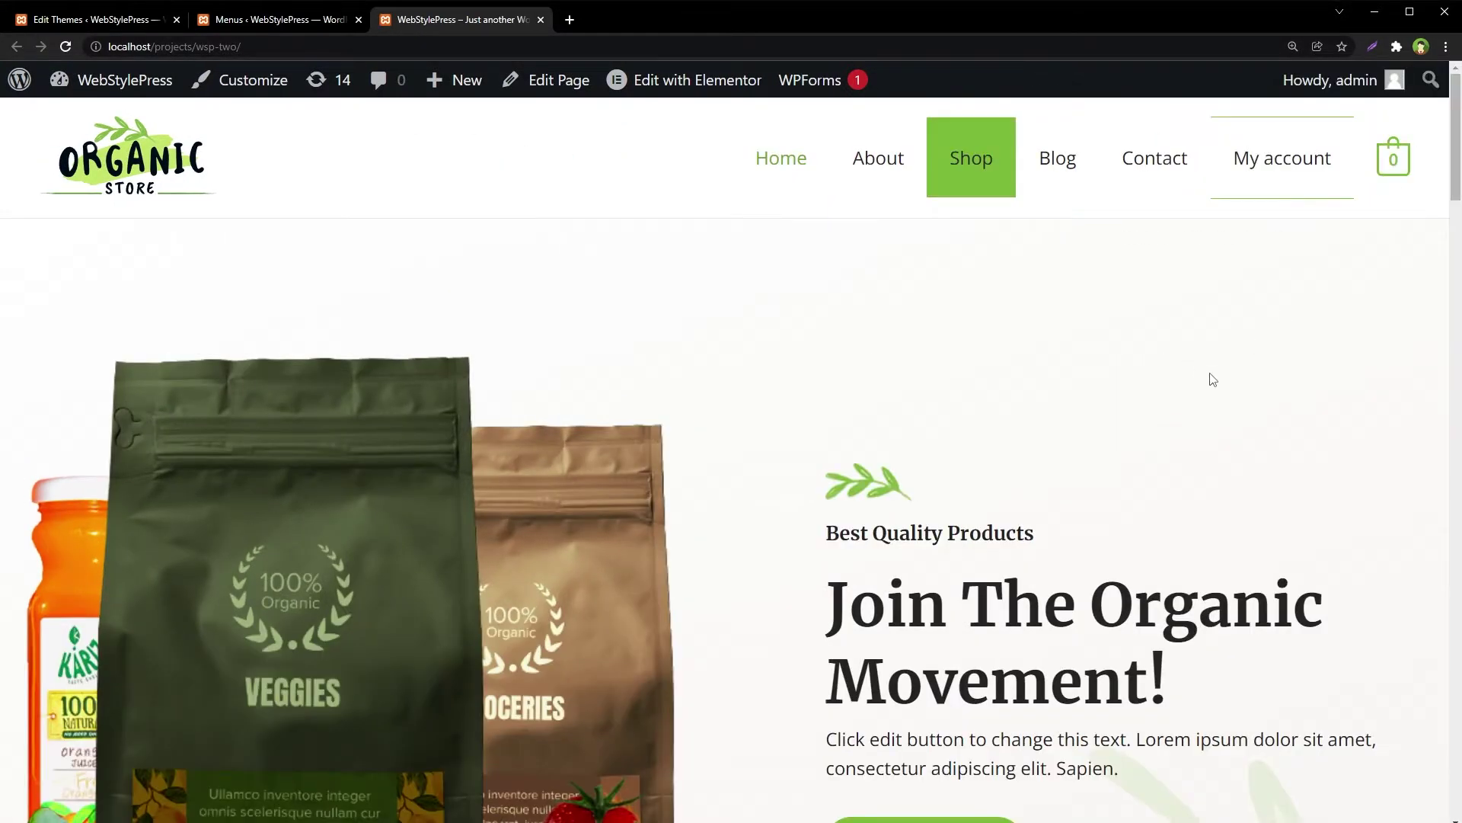
pyautogui.hotkey('ctrl', '-')
pyautogui.hotkey('ctrl', '-')
pyautogui.hotkey('ctrl', '-')
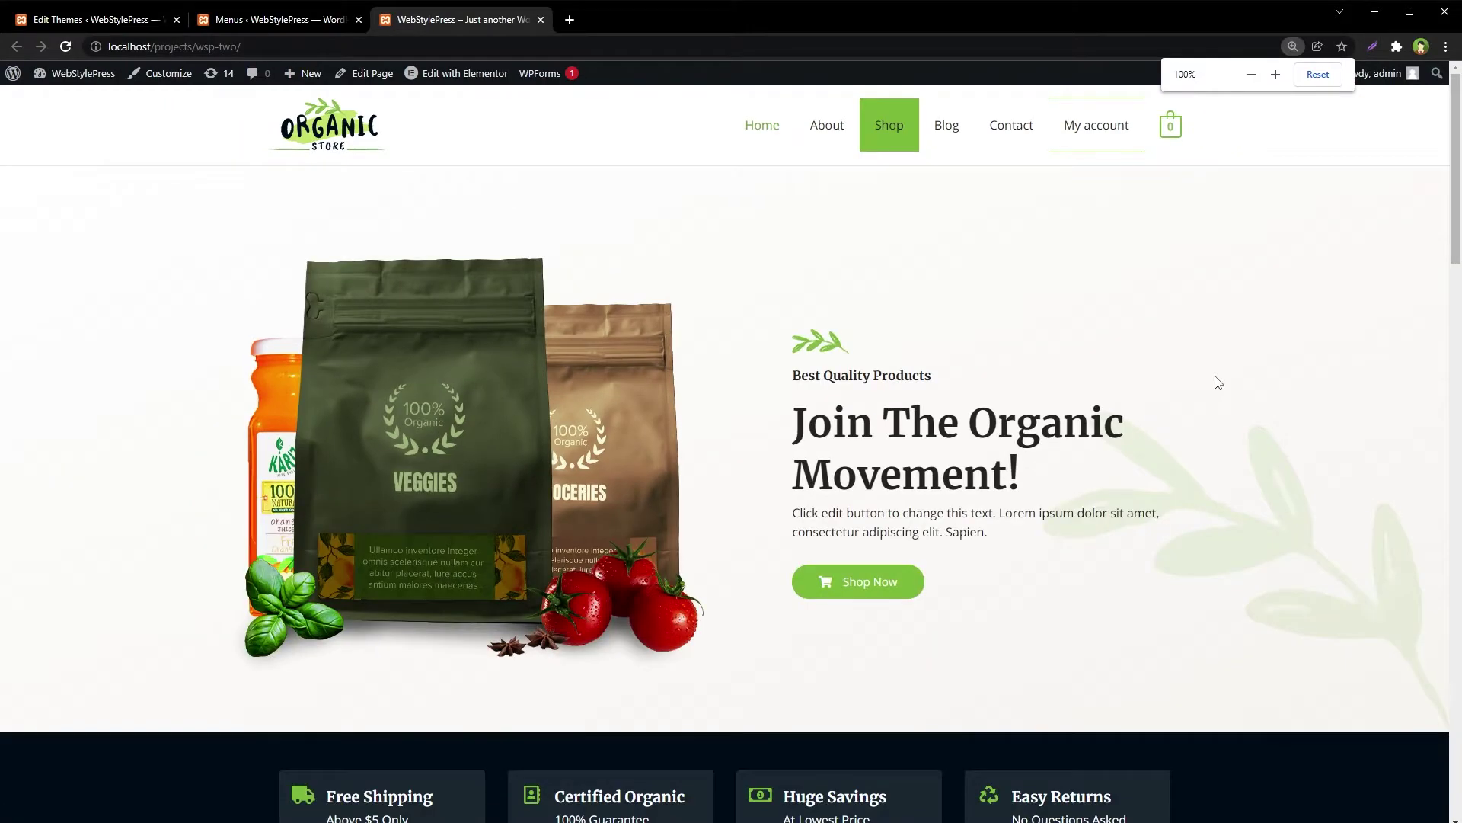
pyautogui.press('F5')
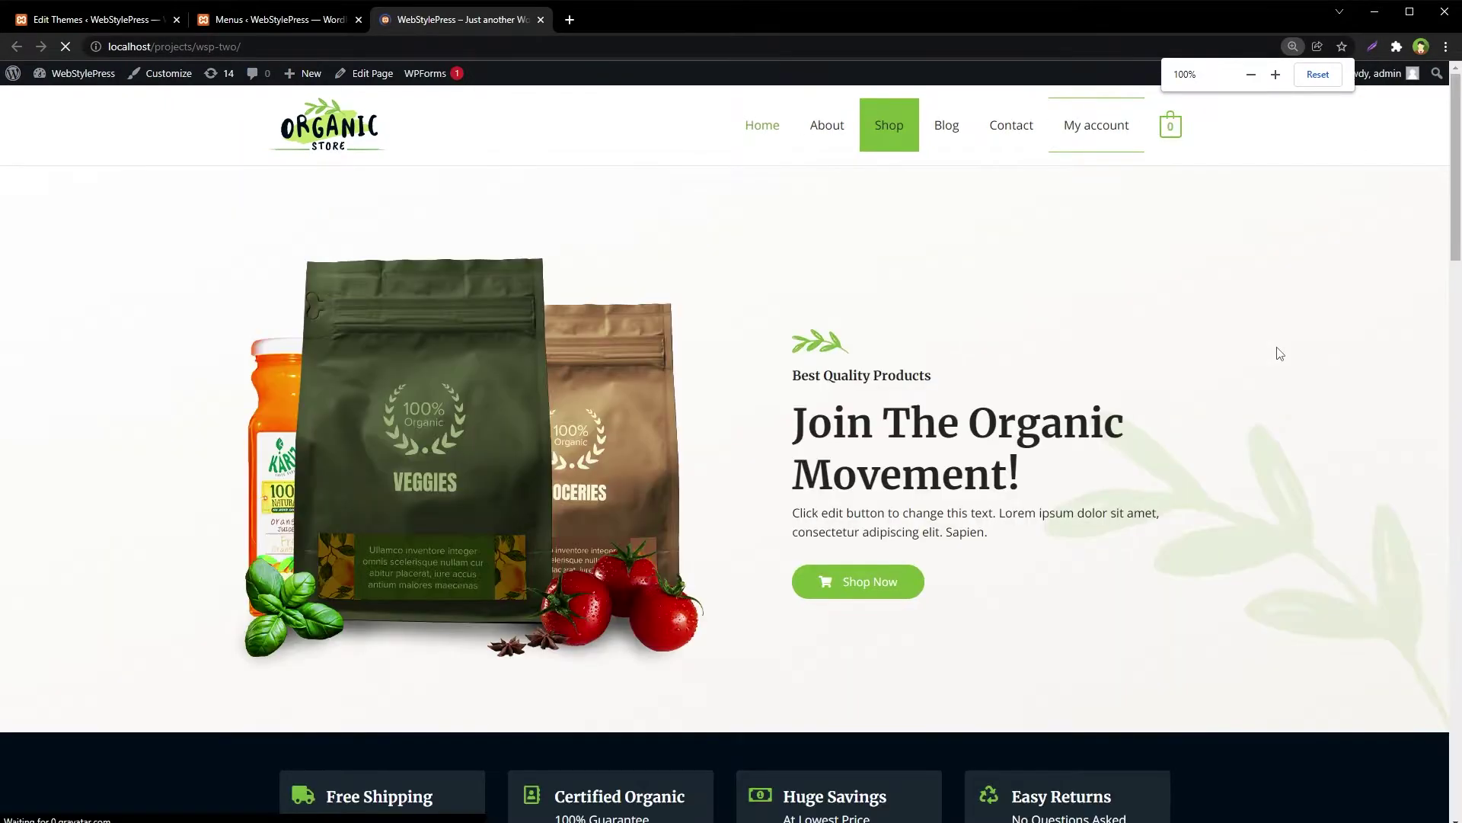
pyautogui.click(304, 26)
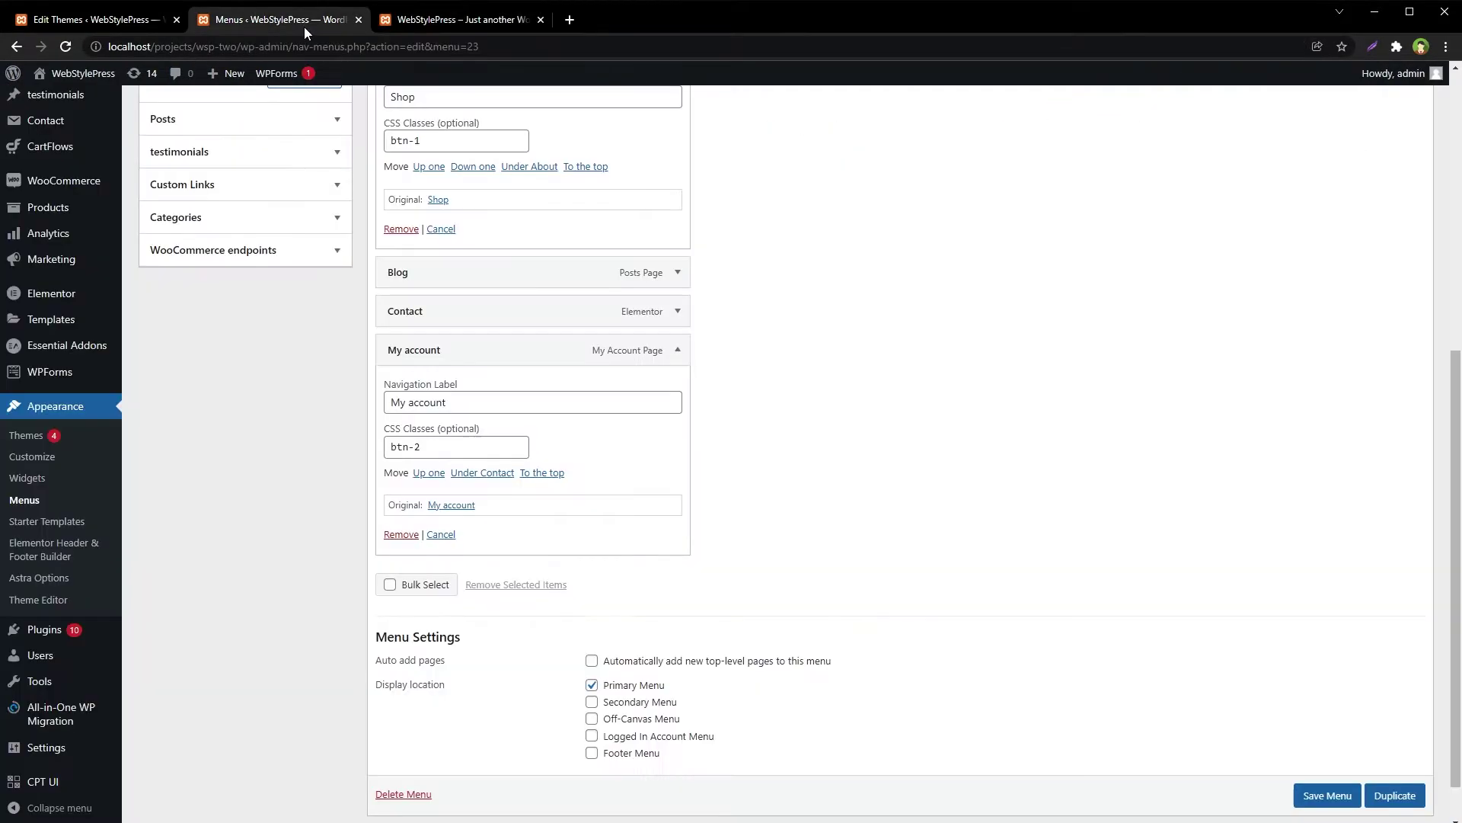
pyautogui.click(101, 20)
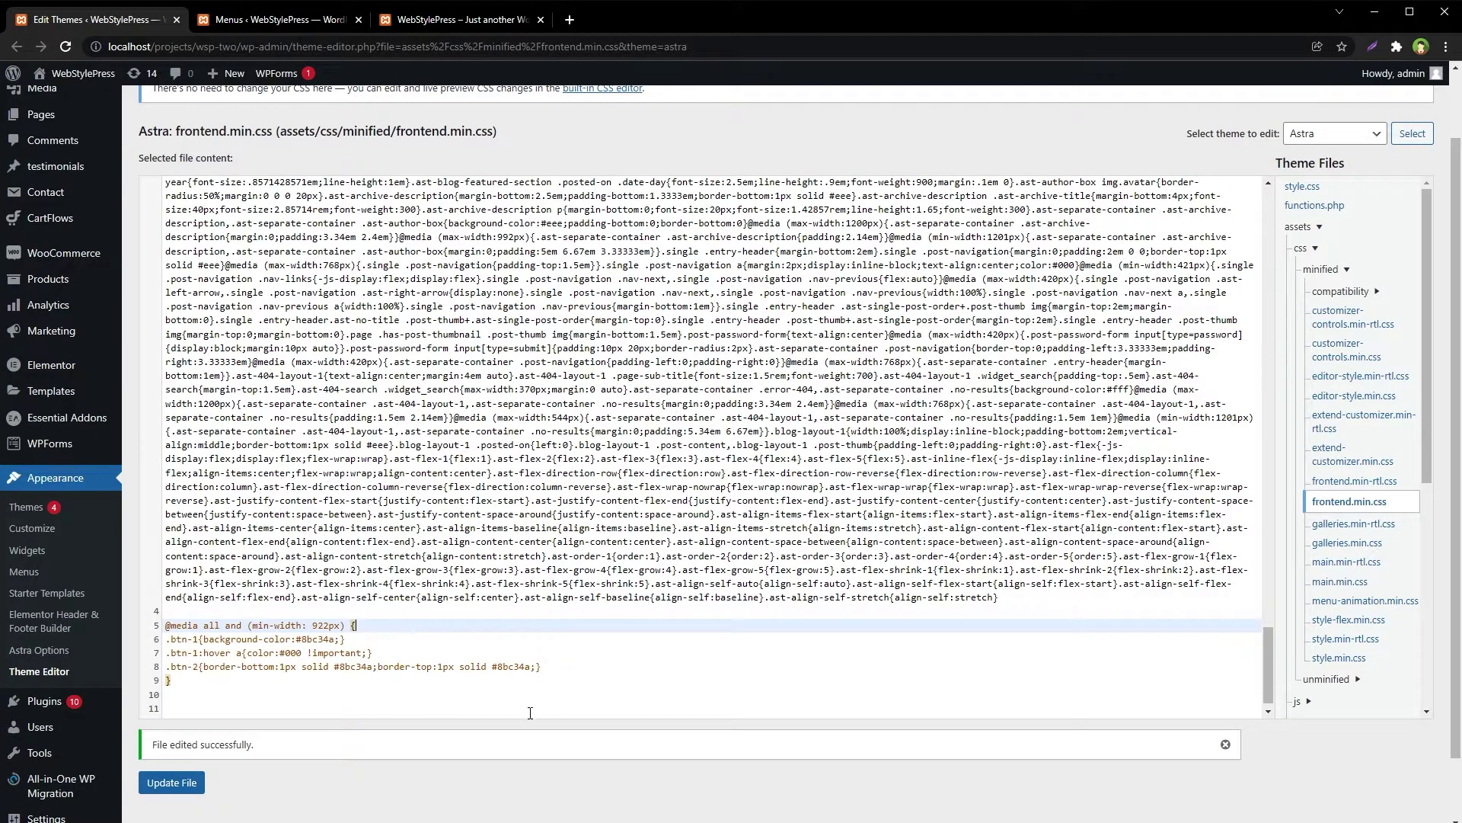
pyautogui.press('Delete')
pyautogui.press('End')
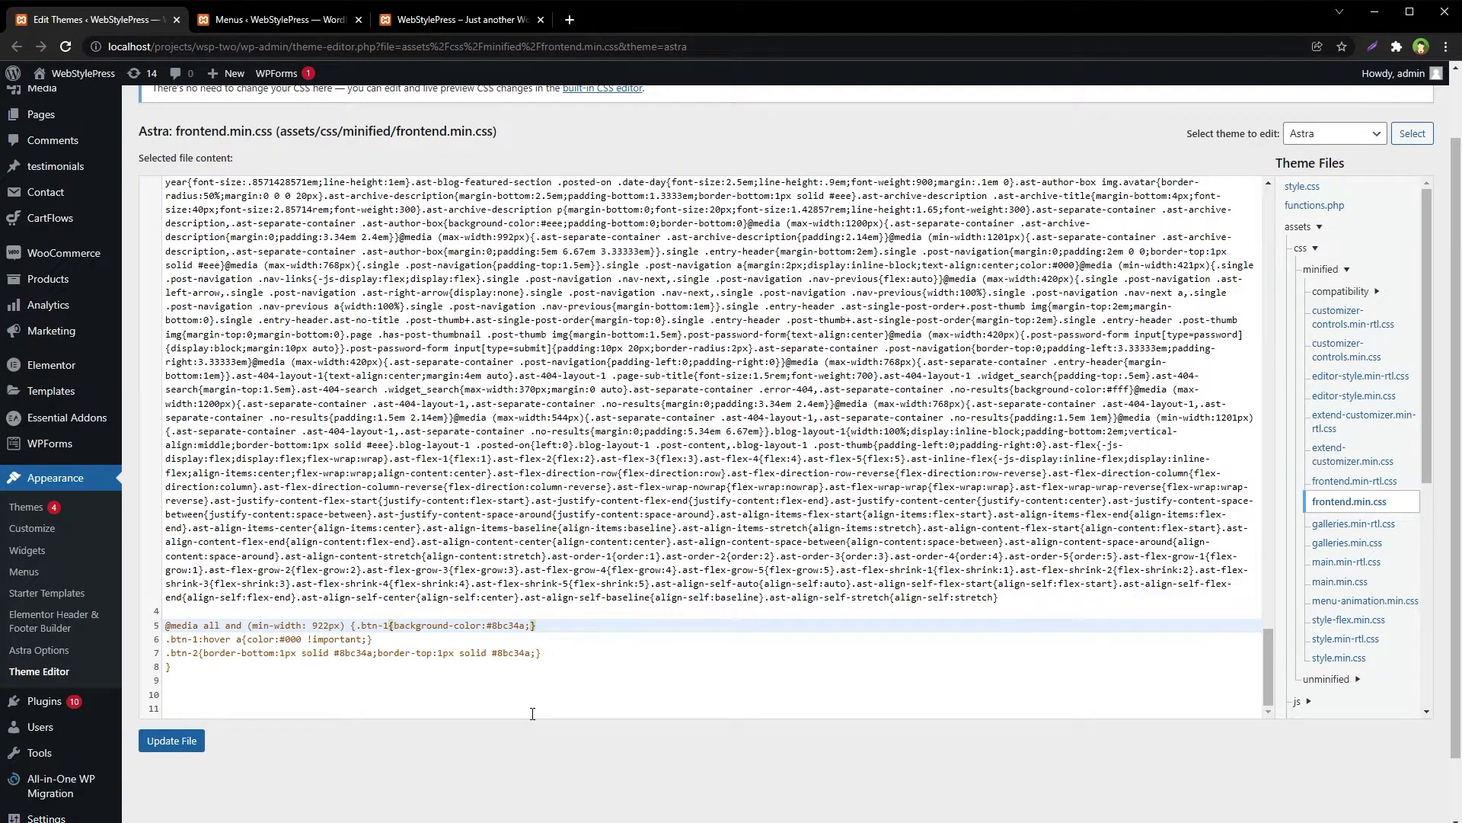
pyautogui.press('Delete')
pyautogui.press('End')
pyautogui.press('Delete')
pyautogui.press('End')
pyautogui.press('Delete')
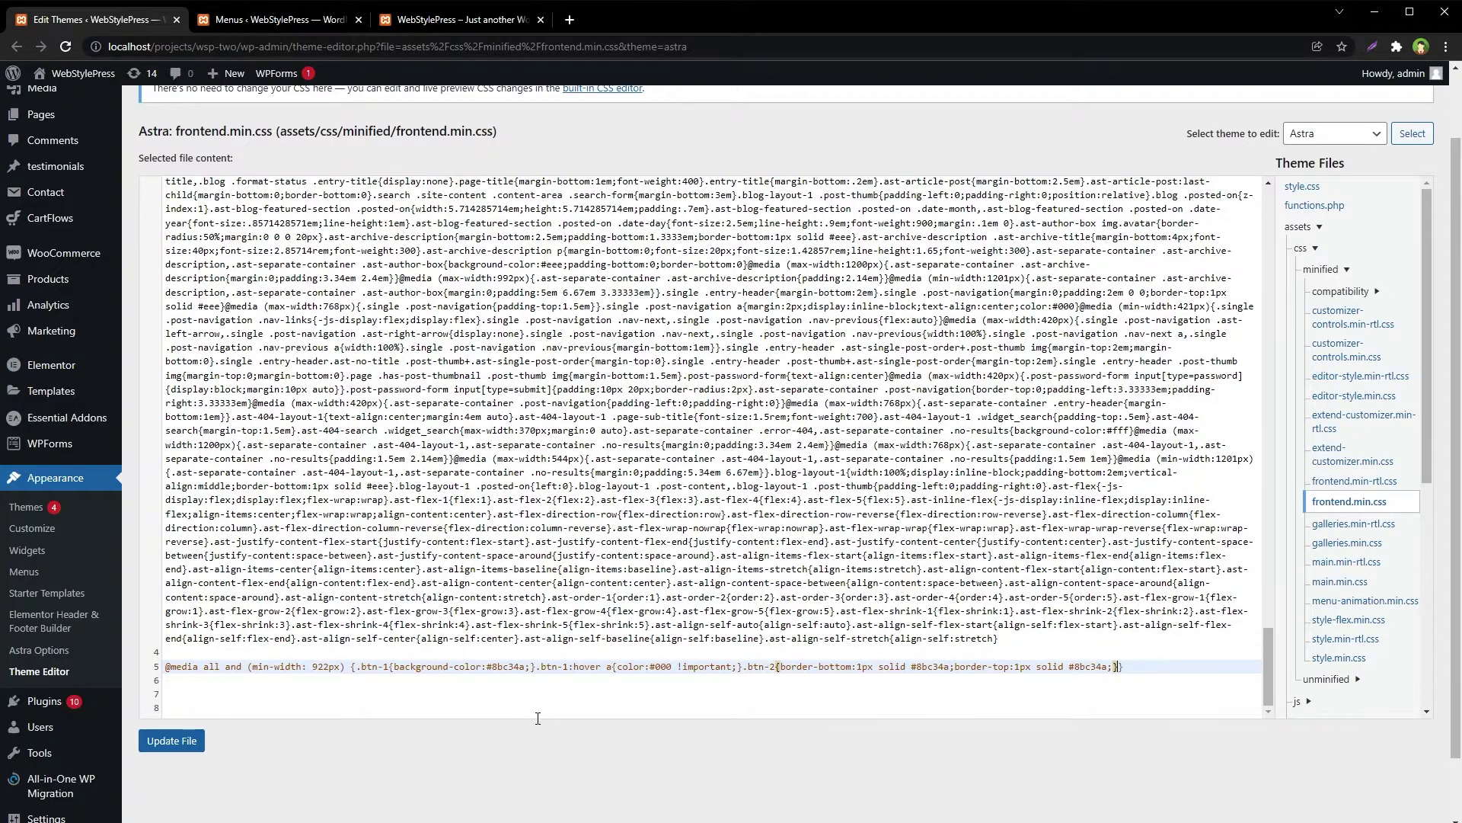
pyautogui.press('Up')
pyautogui.press('Delete')
pyautogui.press('Up')
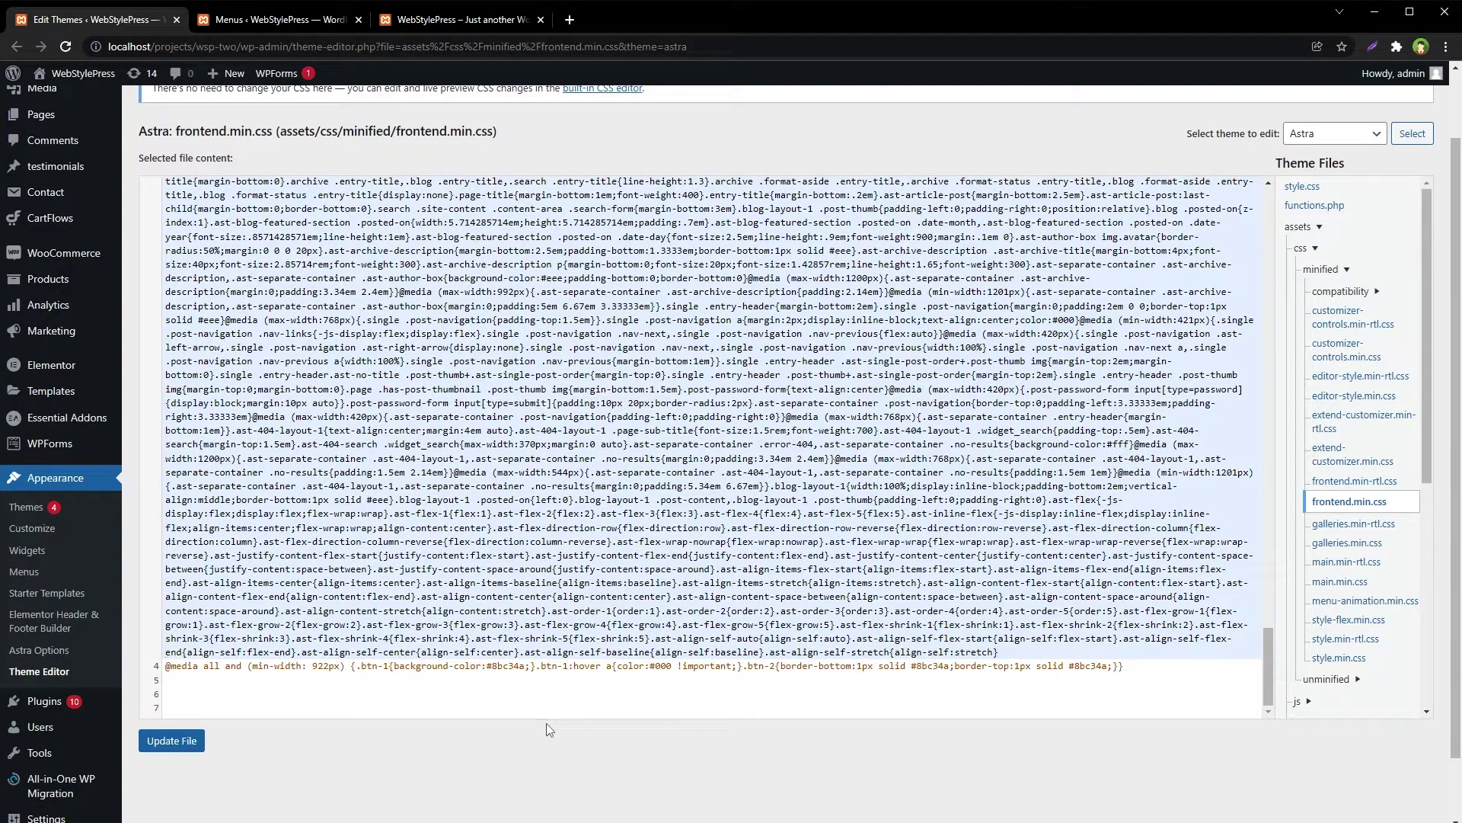
pyautogui.press('End')
pyautogui.press('Delete')
pyautogui.press('End')
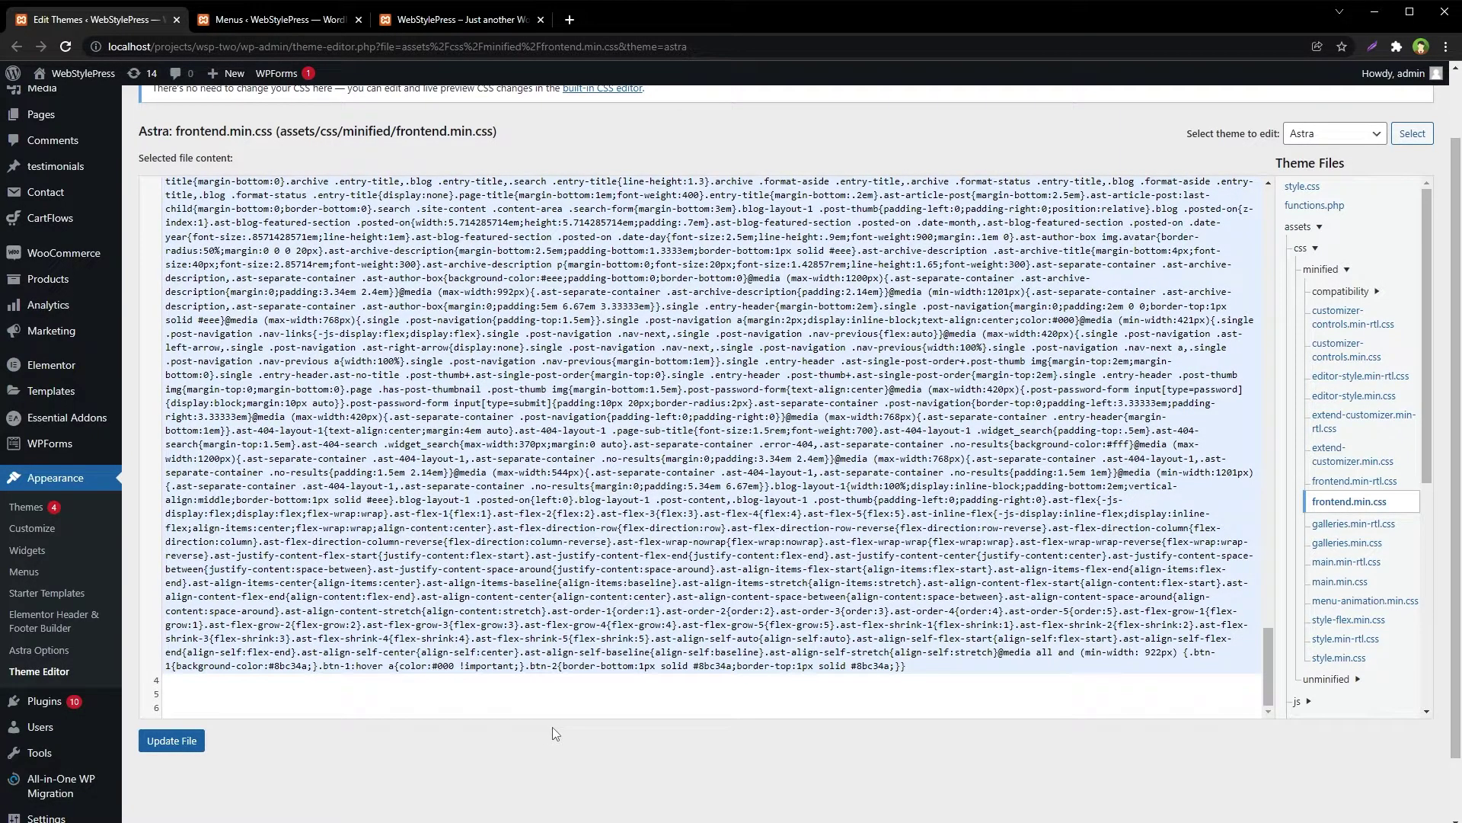
pyautogui.press('Delete')
pyautogui.press('Delete')
pyautogui.press('Delete')
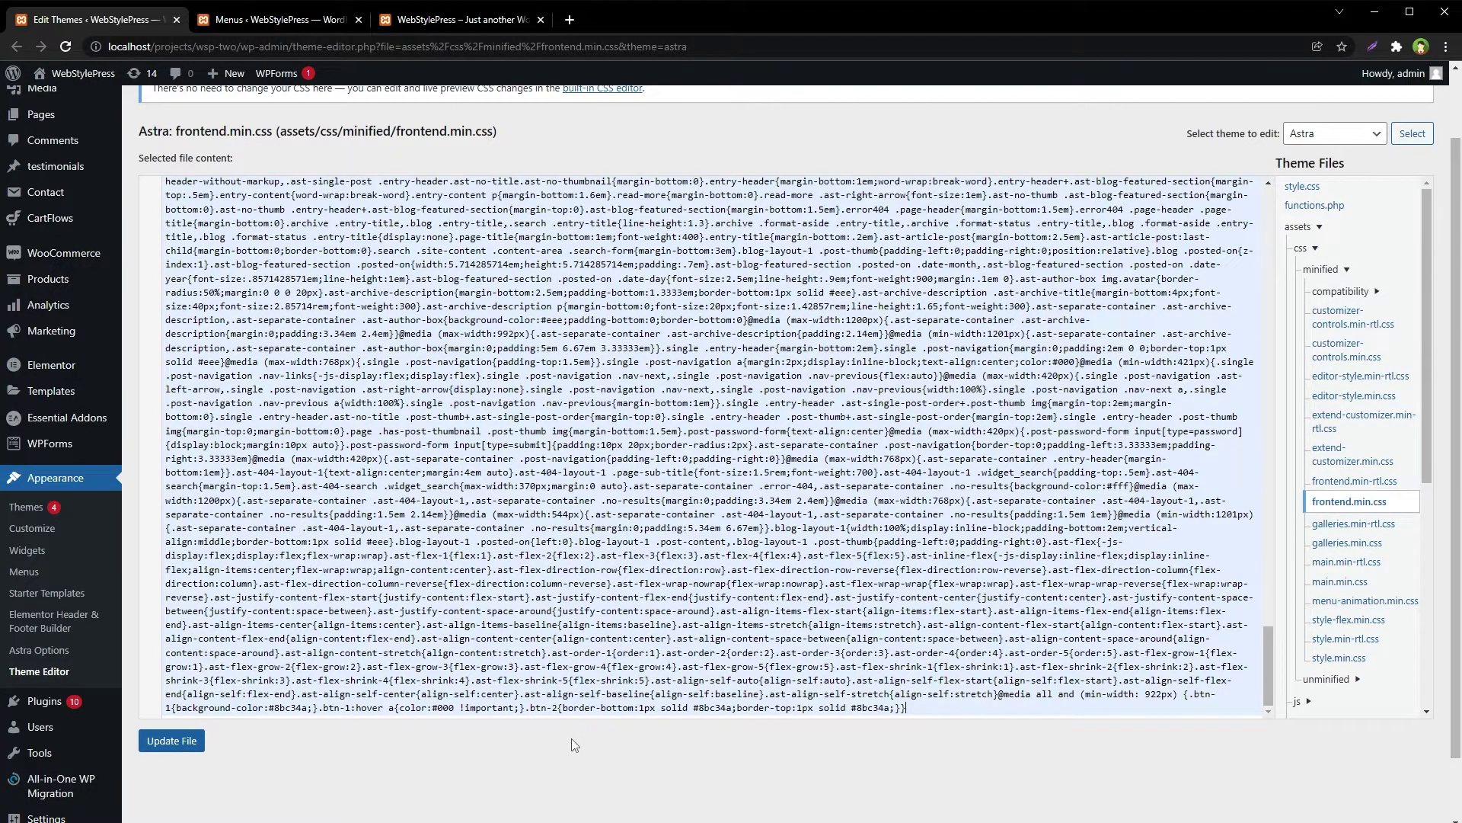
# Save the stylesheet and reload the storefront to confirm the green Shop button.
pyautogui.click(189, 741)
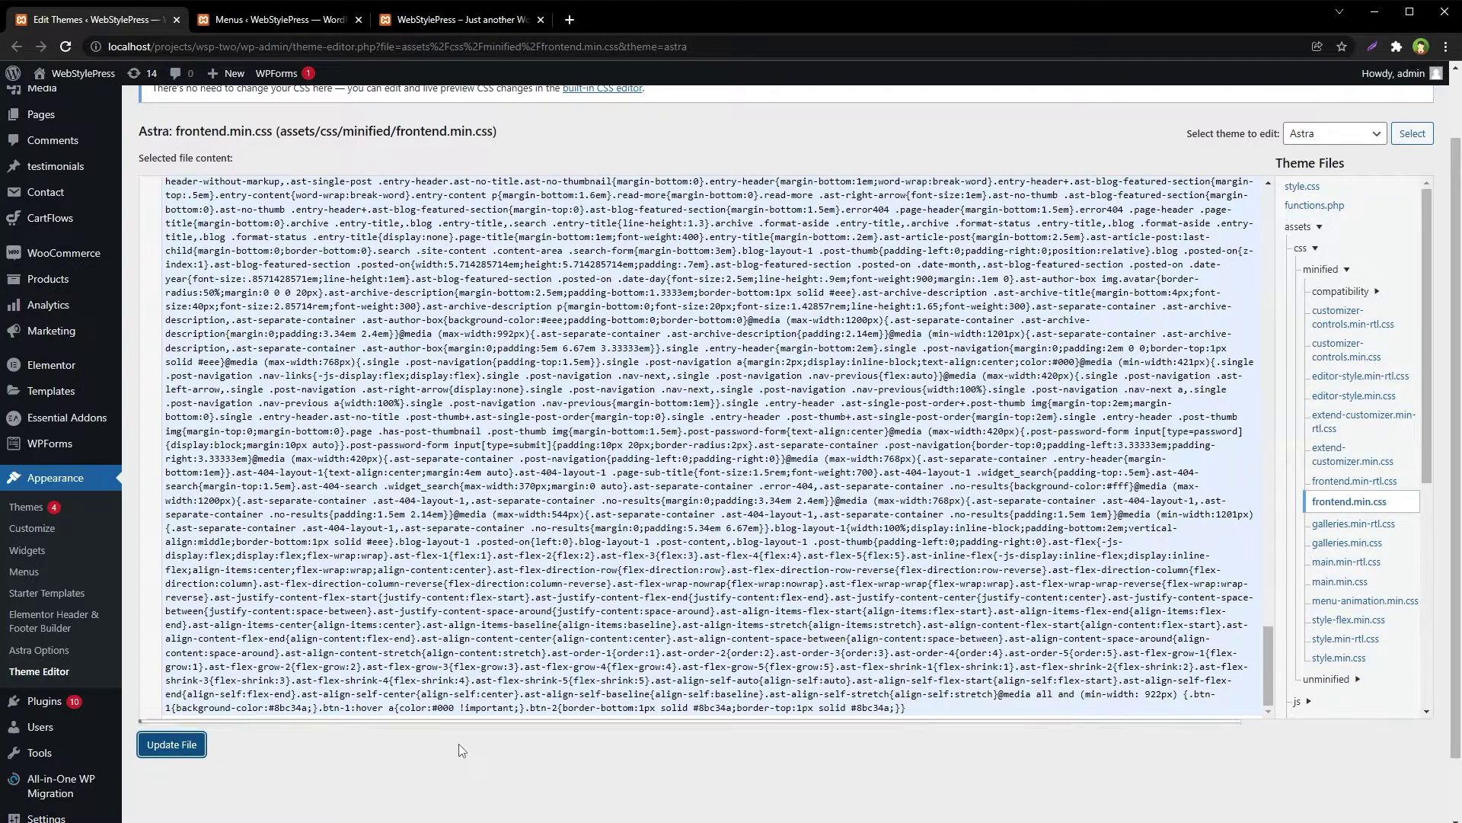
pyautogui.click(460, 20)
pyautogui.press('F5')
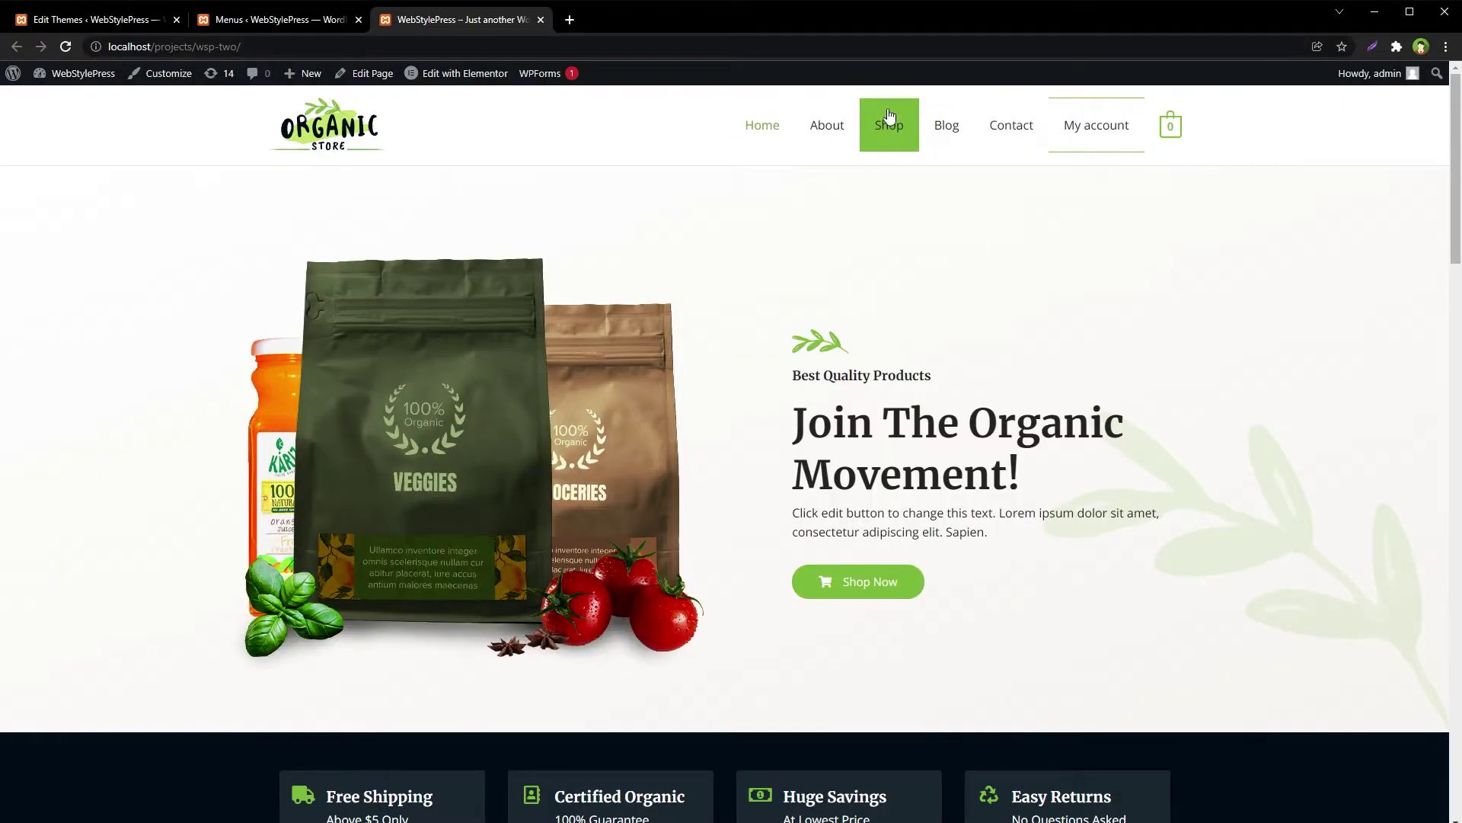
pyautogui.rightClick(1106, 357)
pyautogui.click(1218, 551)
pyautogui.click(1264, 76)
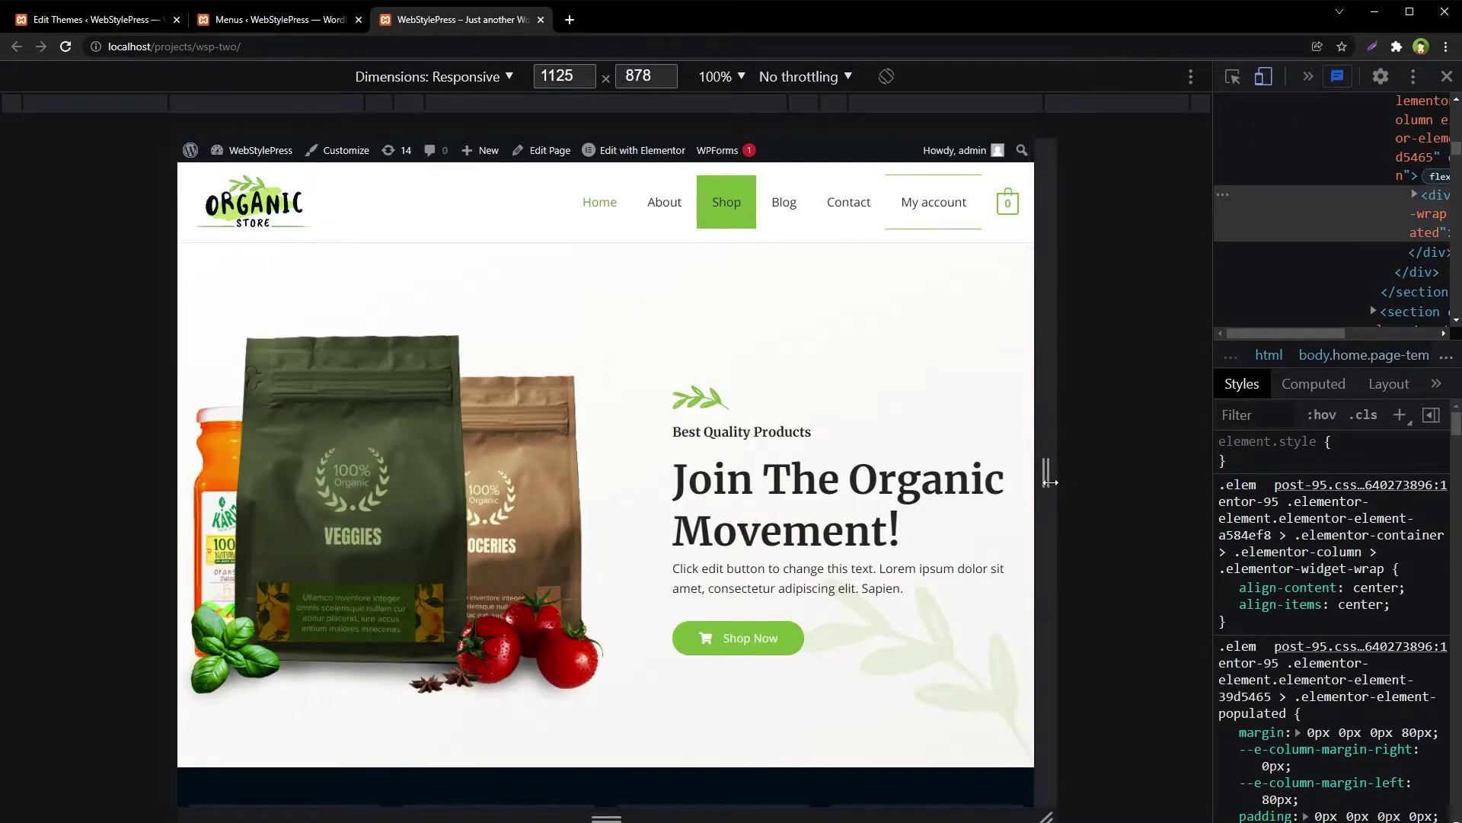
pyautogui.moveTo(1048, 473); pyautogui.dragTo(825, 474)
pyautogui.click(783, 206)
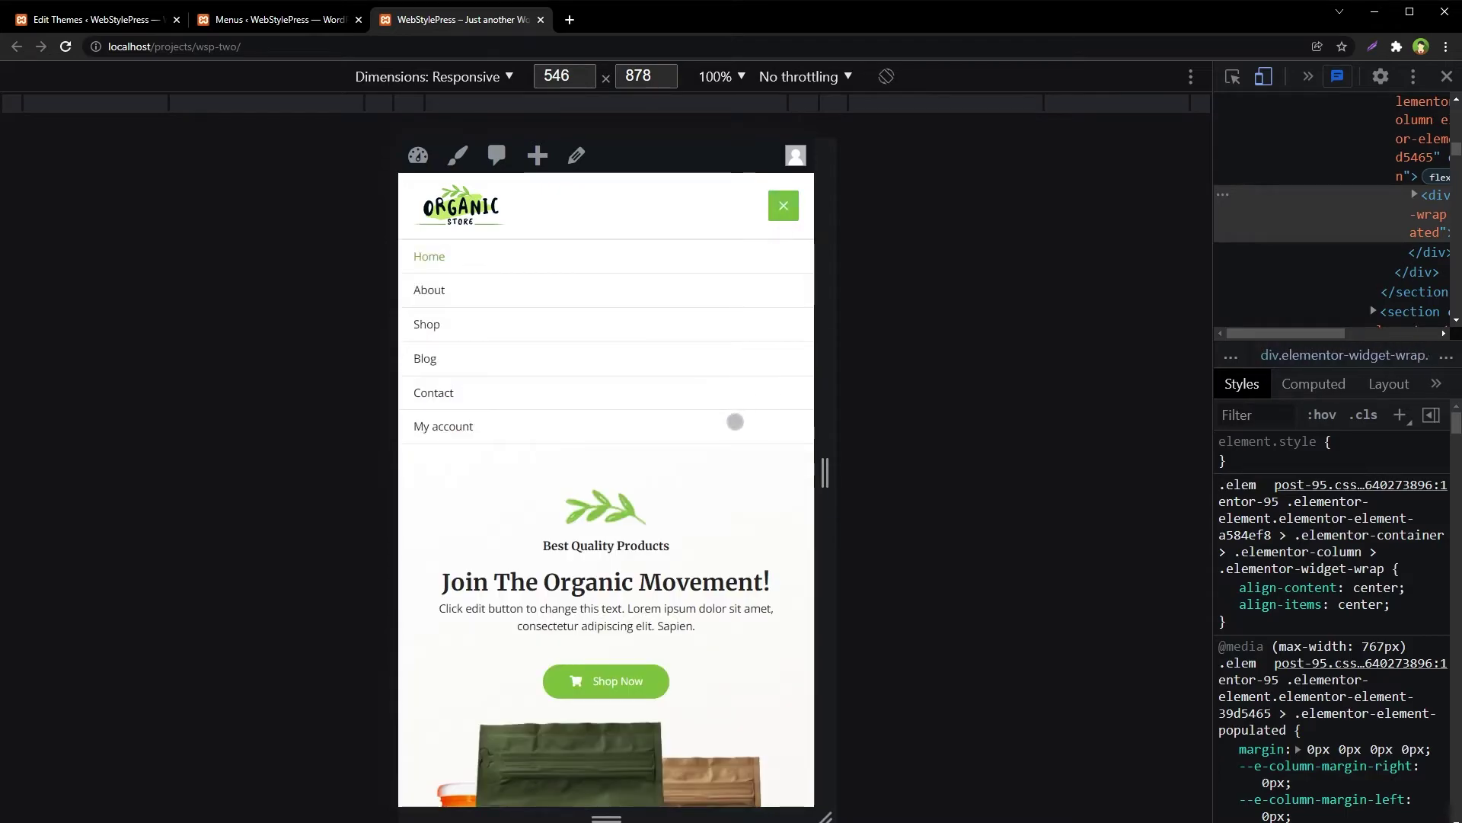
pyautogui.click(783, 205)
pyautogui.moveTo(825, 474); pyautogui.dragTo(1156, 472)
pyautogui.click(1263, 76)
pyautogui.click(1447, 76)
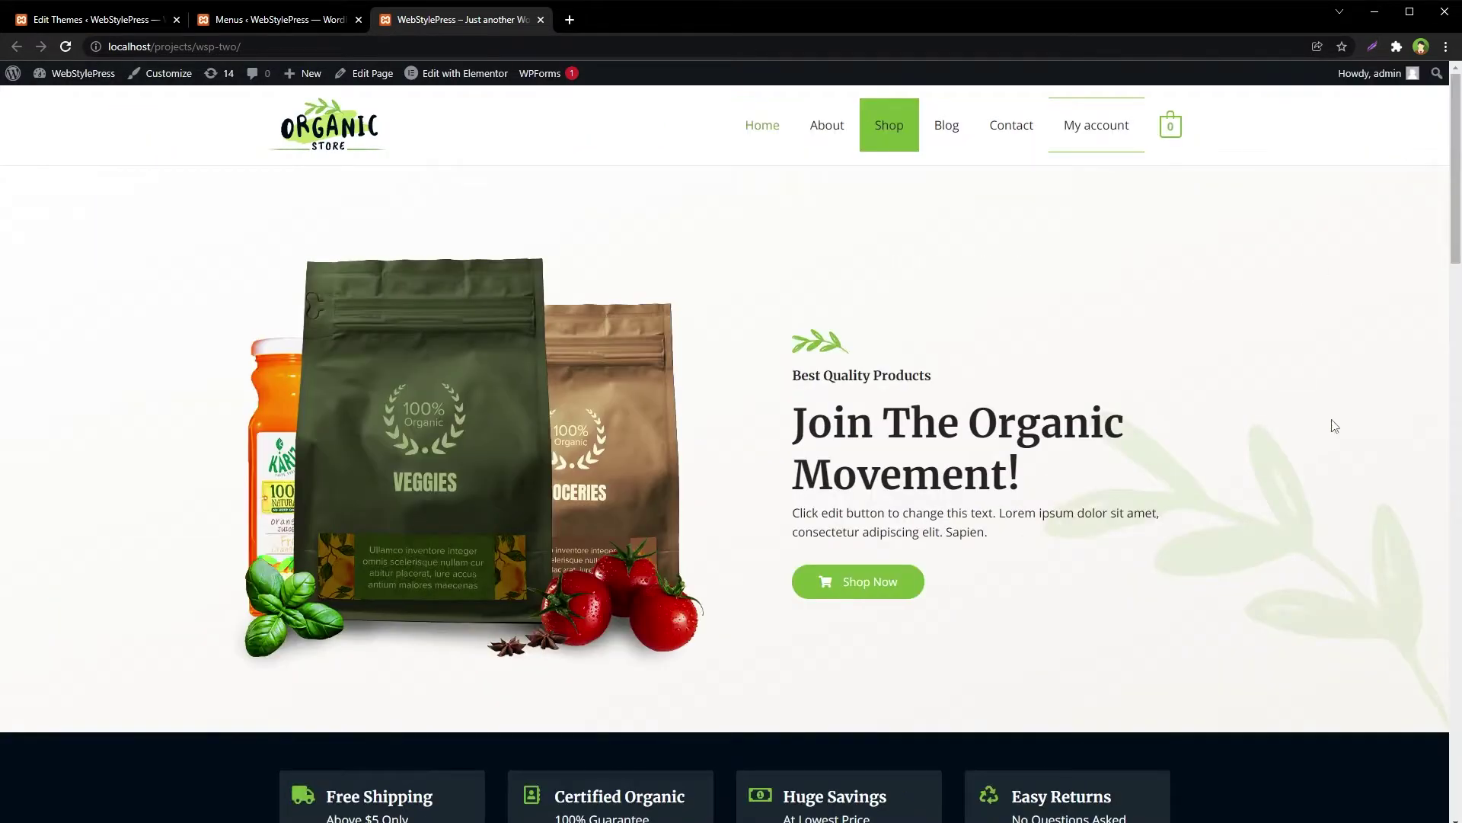
pyautogui.hotkey('ctrl', '-')
pyautogui.hotkey('ctrl', '+')
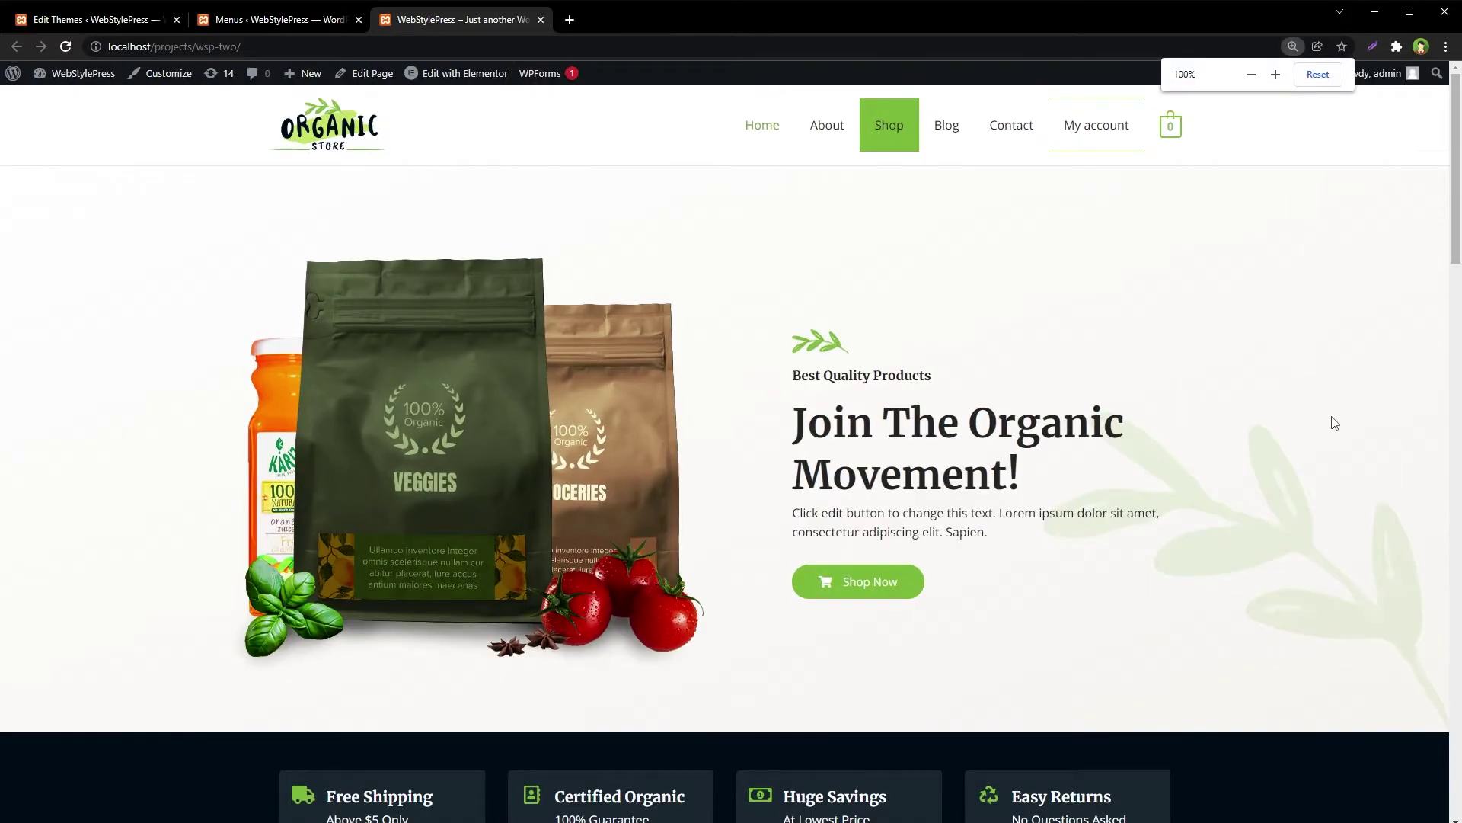
pyautogui.press('F5')
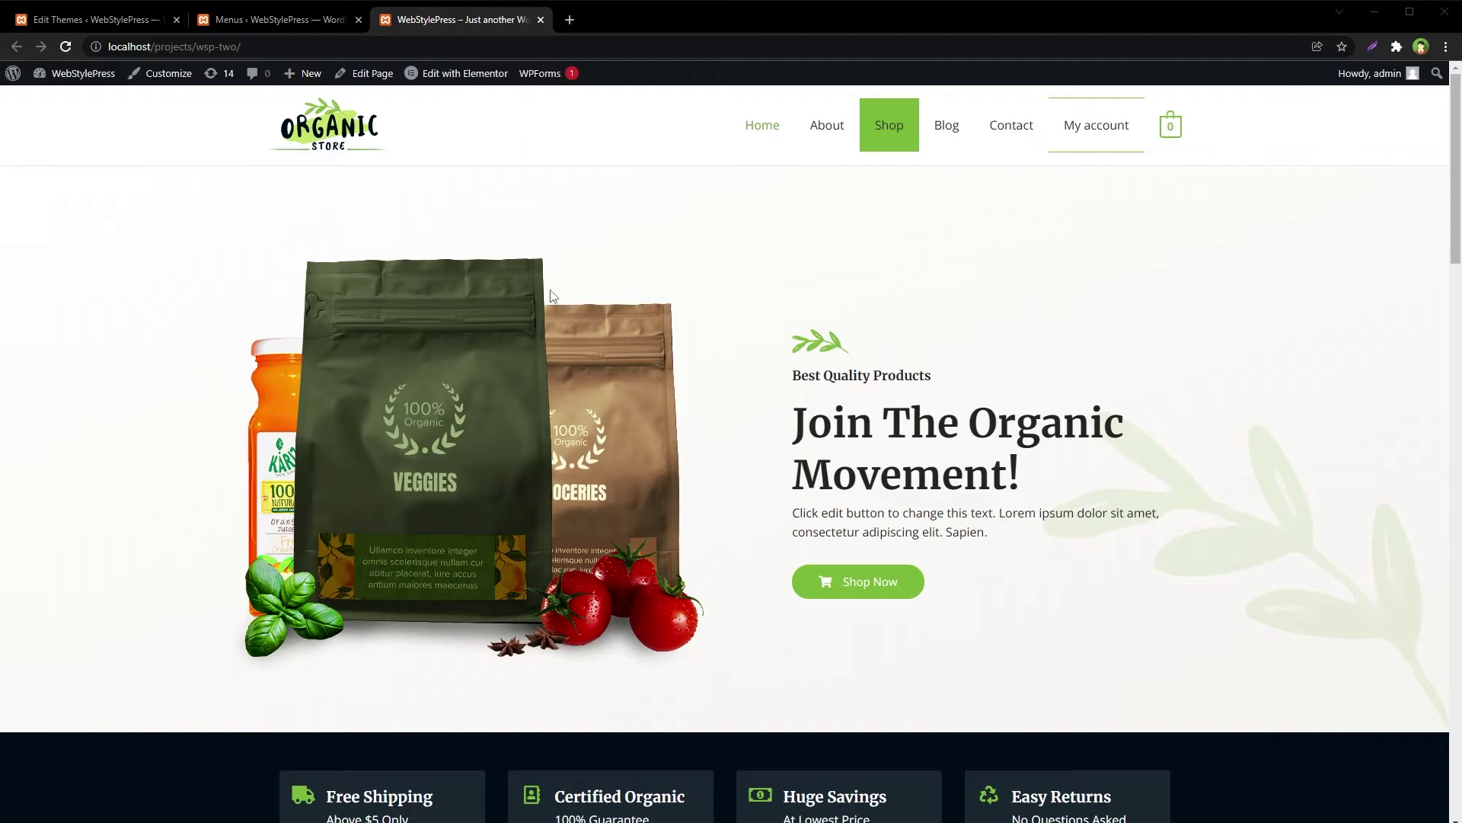
# Re-save the main menu keeping btn-1 on Shop and btn-2 on My account, checking Screen Options.
pyautogui.click(282, 20)
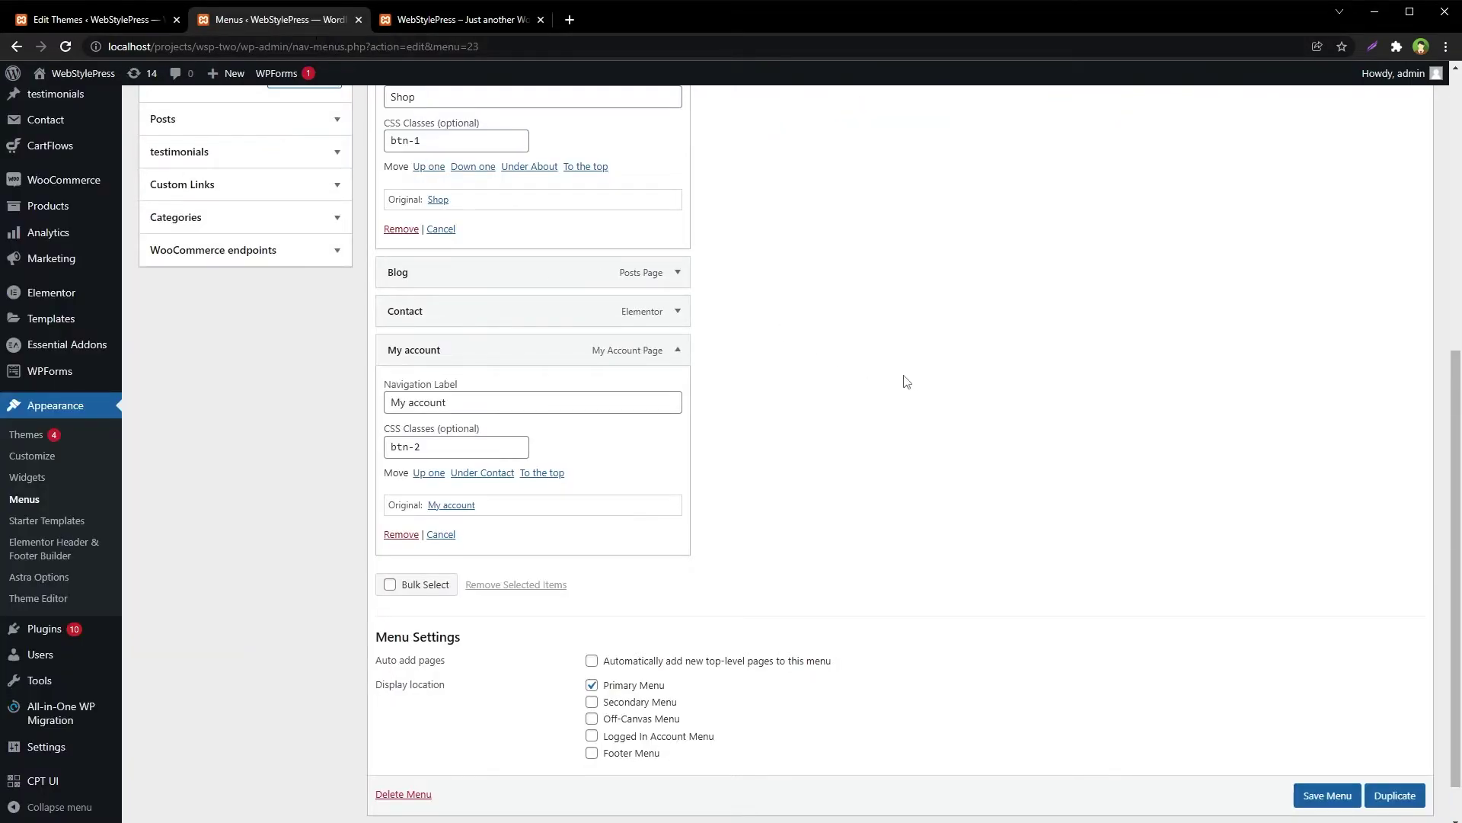
pyautogui.press('Return')
pyautogui.scroll(-3, 930, 410)
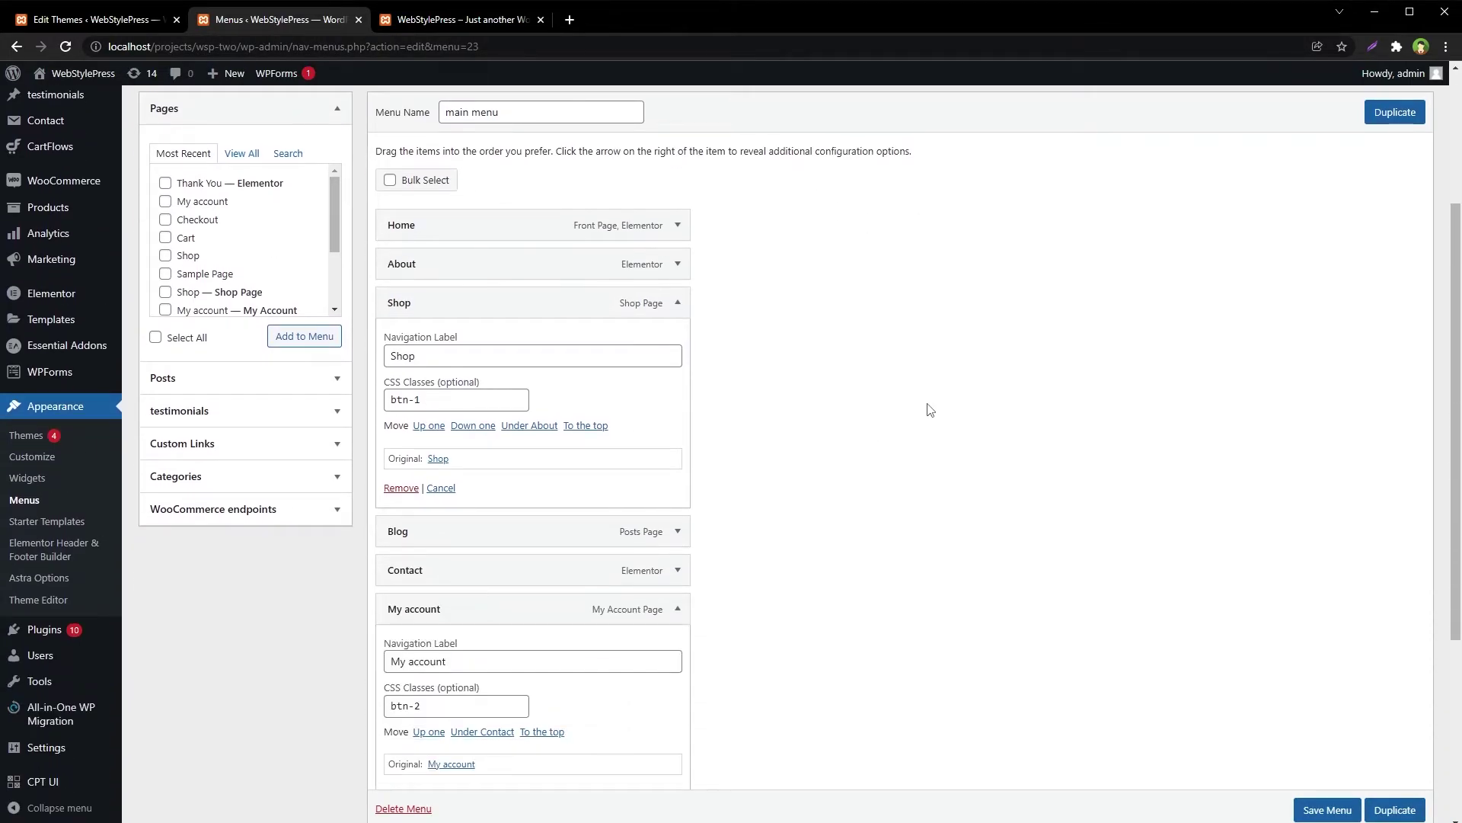
pyautogui.scroll(3, 930, 410)
pyautogui.click(1287, 97)
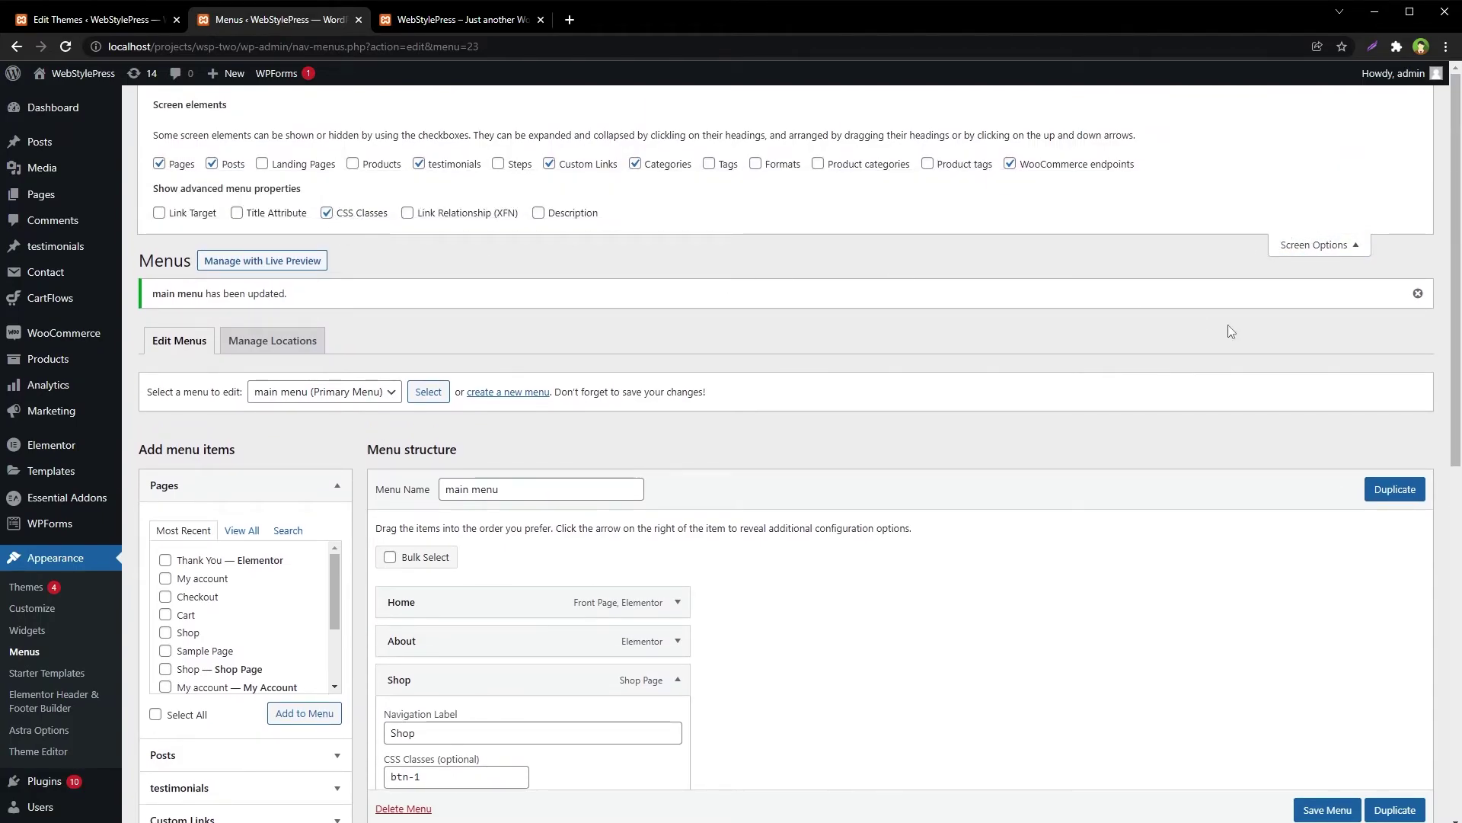
pyautogui.click(1308, 246)
pyautogui.scroll(-5, 947, 415)
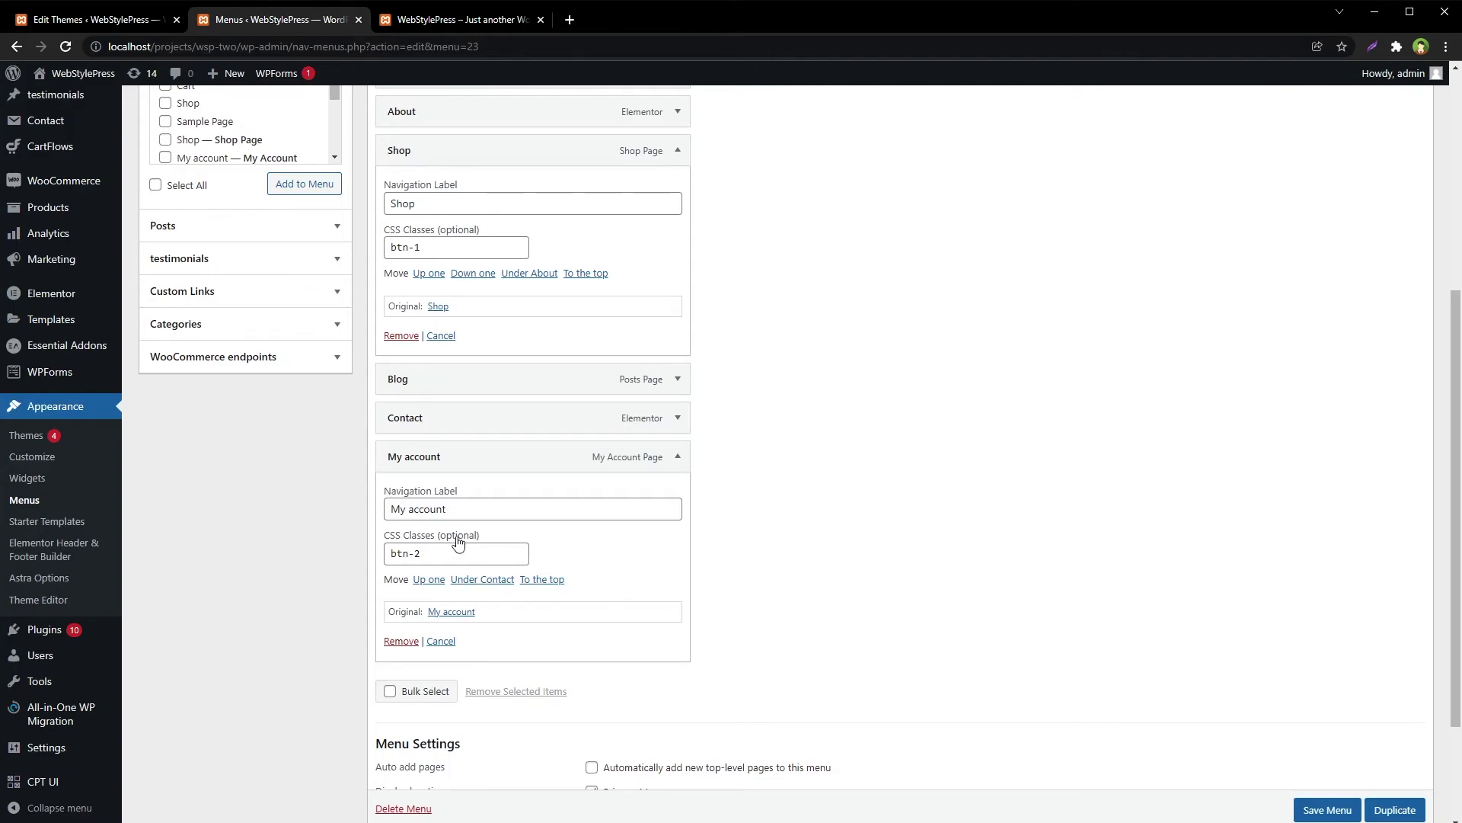
pyautogui.click(451, 20)
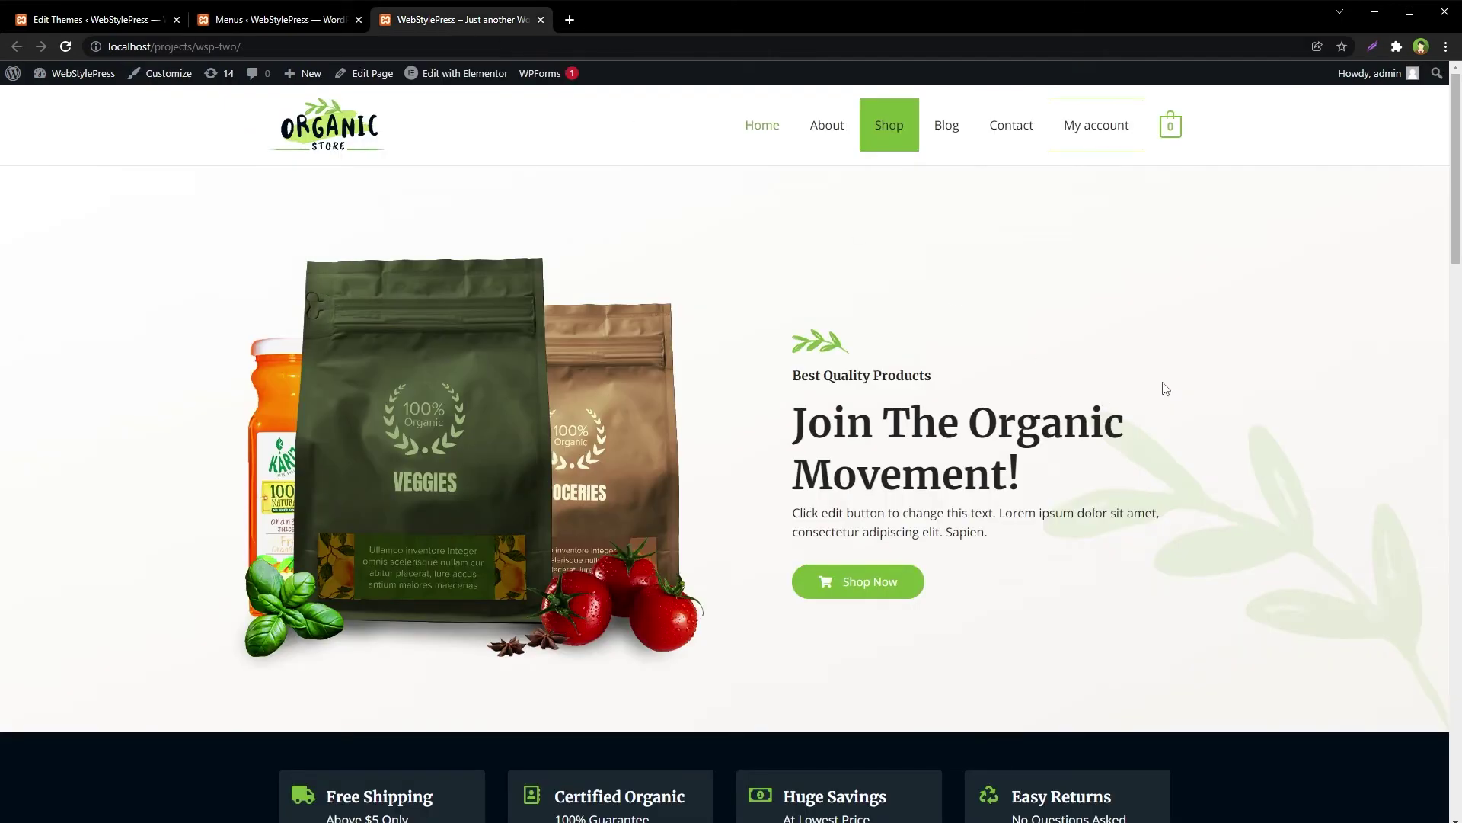